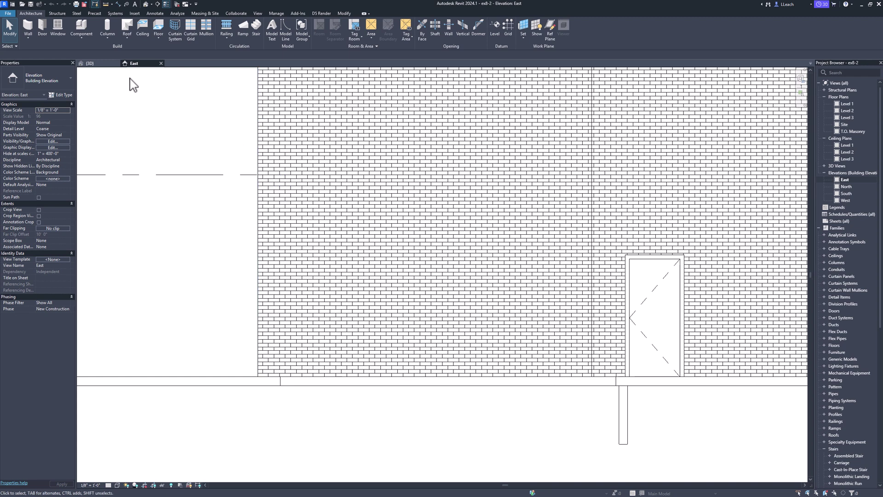
Step: Place a Fixed 32" x 48" window in the brick wall left of the door, centered 4'-8" from the wall end's reference
left_click(63, 29)
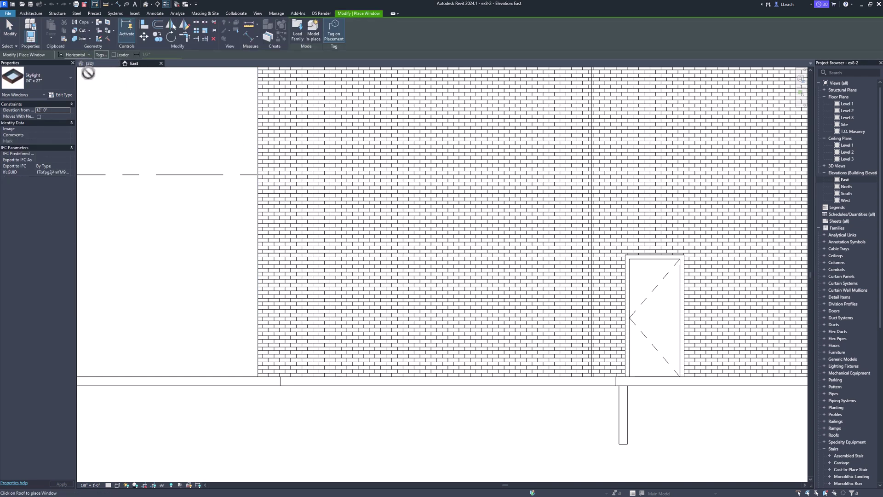
left_click(74, 86)
left_click_drag(75, 189, 75, 120)
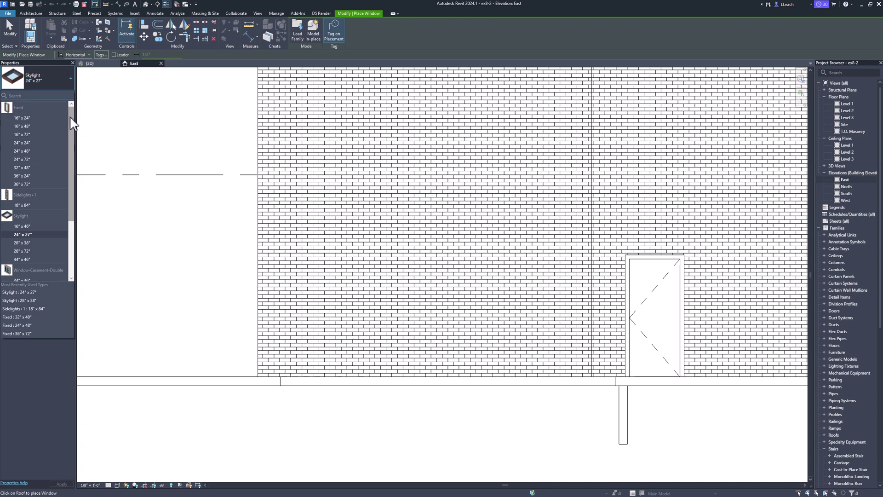
left_click(22, 168)
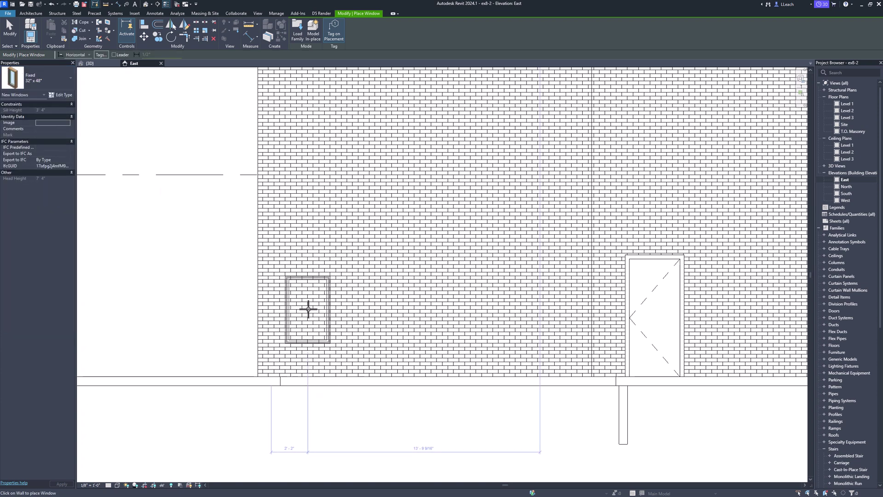
scroll(308, 309, "up", 3)
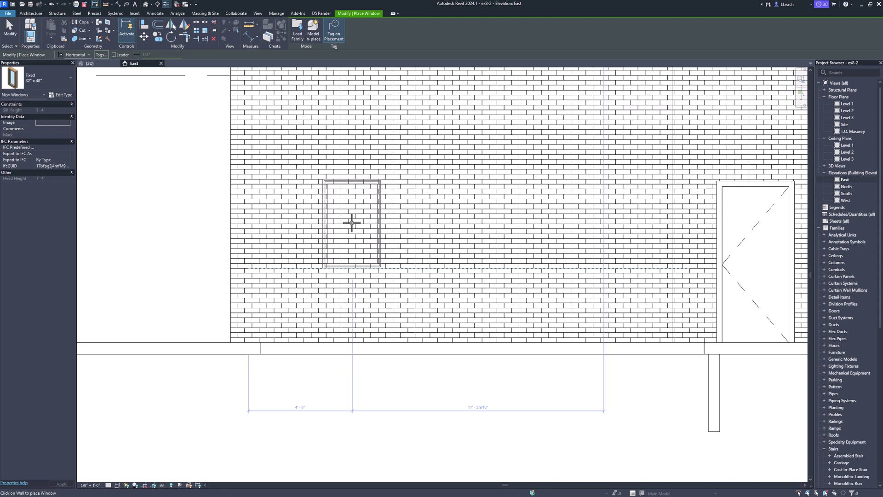
left_click(352, 223)
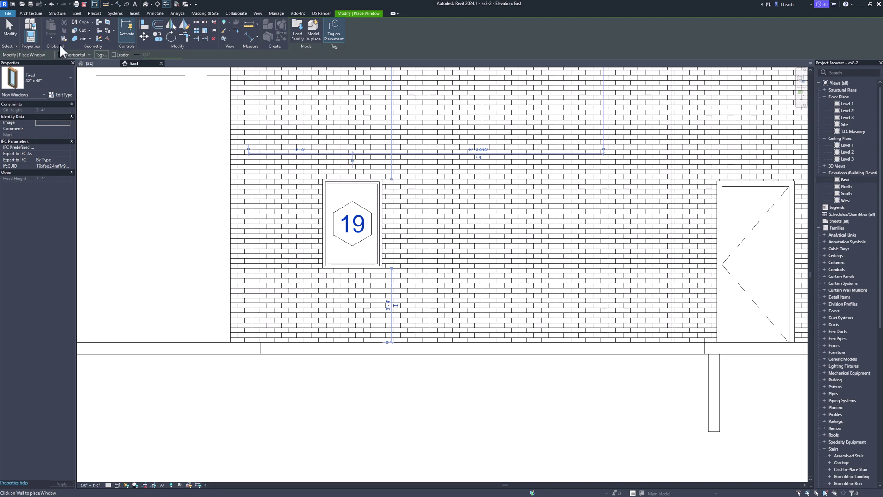
left_click(17, 33)
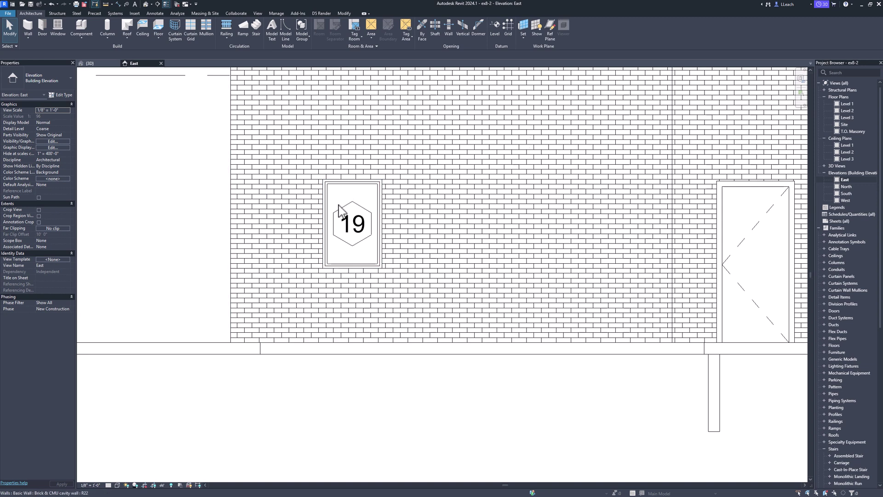
Step: Open the Level 1 floor plan and set its visual style to Hidden Line
double_click(848, 105)
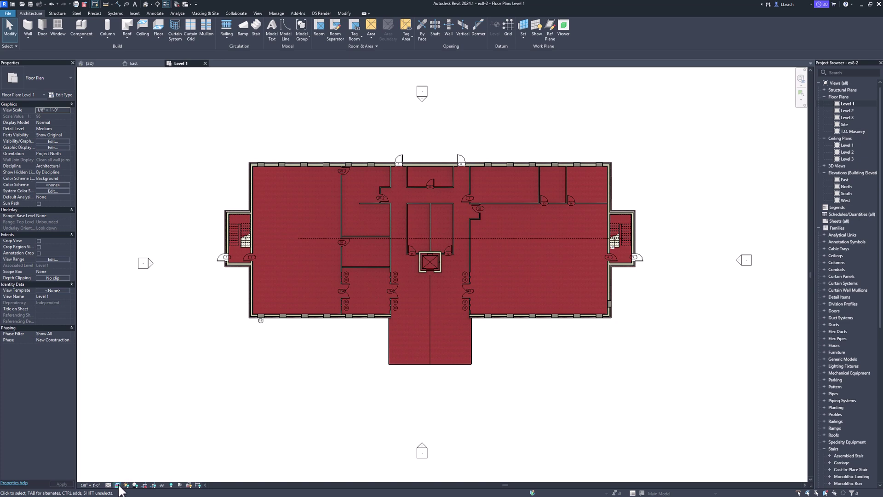
left_click(118, 485)
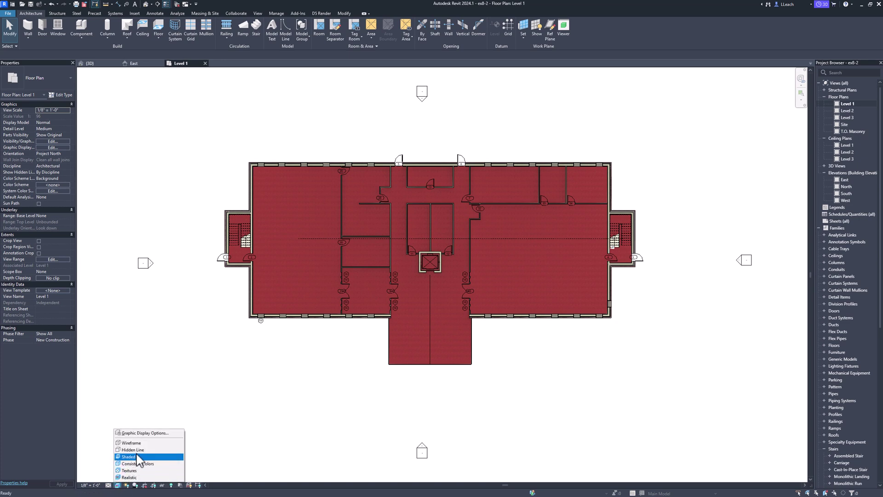
left_click(134, 449)
Step: Flip the new window near the southeast corner so its glazing sits toward the exterior face of the wall
scroll(601, 311, "up", 8)
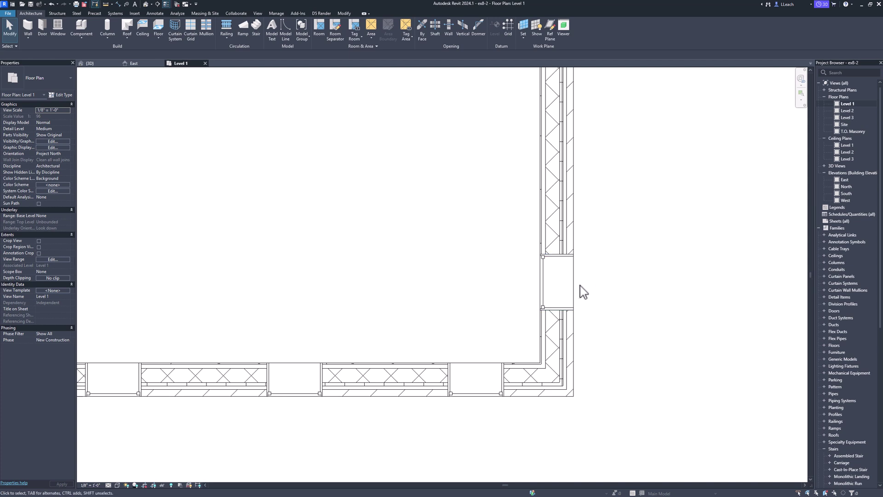
left_click(545, 289)
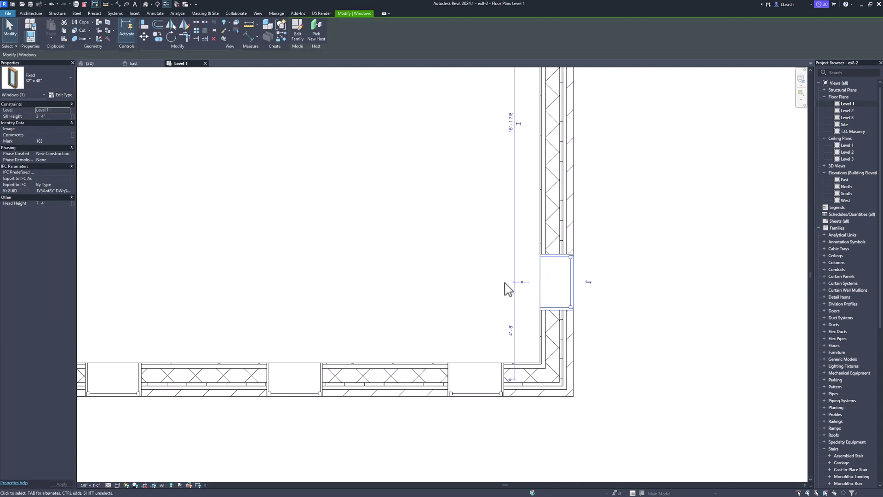
left_click(474, 282)
scroll(493, 262, "down", 3)
mouse_move(495, 265)
middle_mouse_down()
mouse_move(501, 278)
mouse_move(491, 280)
middle_mouse_up()
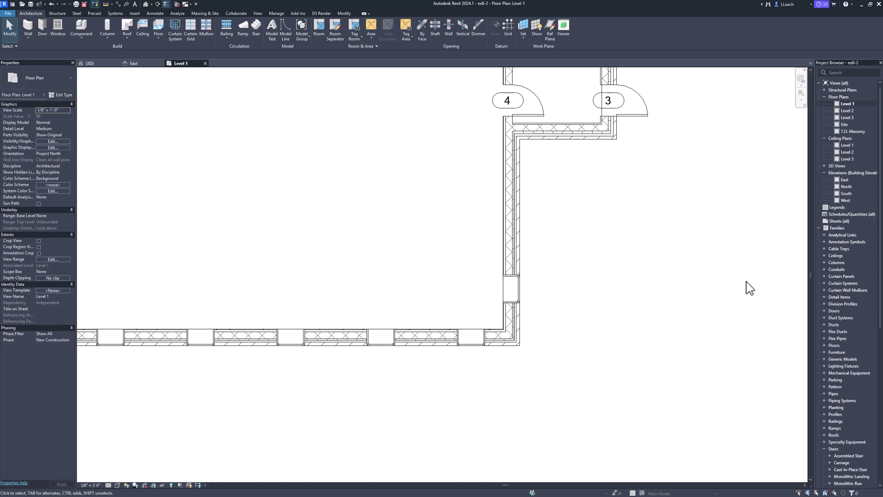
Step: In the East elevation, place a second Fixed 32" x 48" window between the first and the door, spaced 8'-8" center to center
left_click(137, 64)
middle_click_drag(396, 235, 368, 236)
left_click(63, 35)
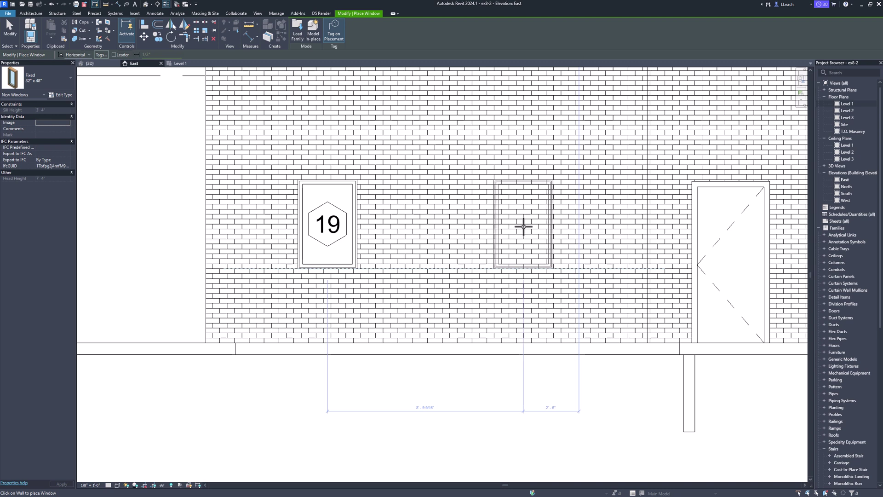
left_click(524, 226)
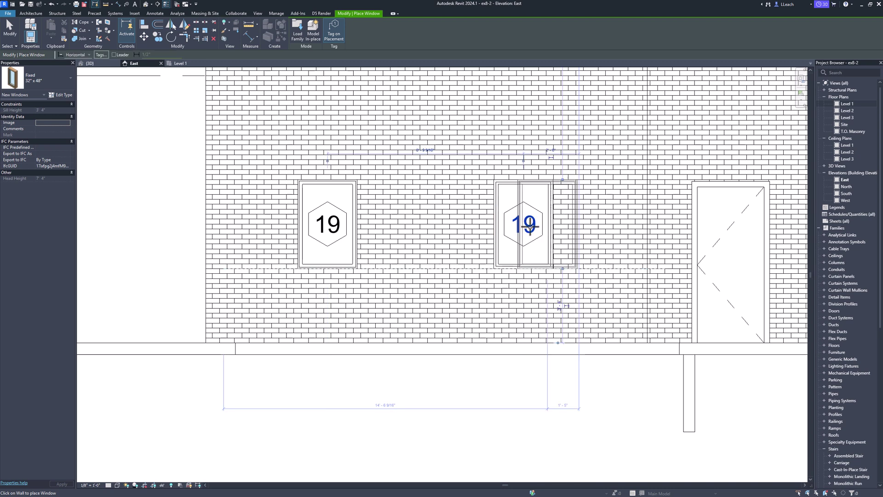
left_click(427, 150)
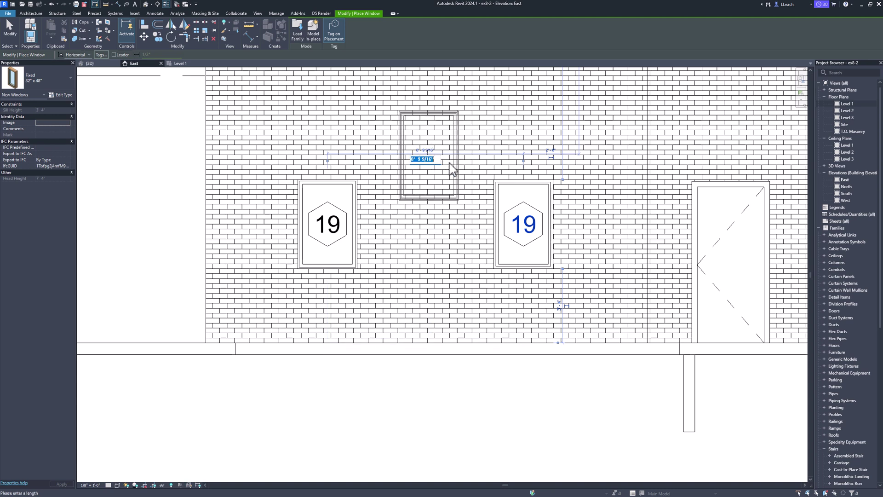
type("8 8")
key("Return")
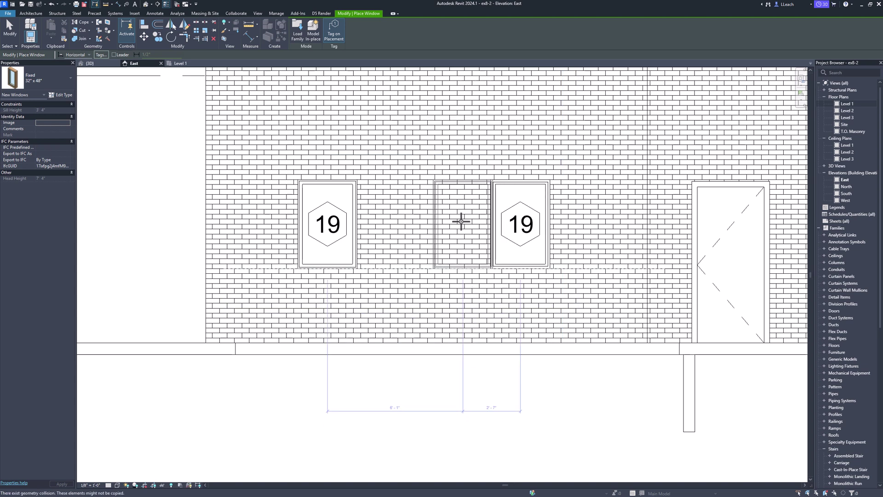
left_click(10, 32)
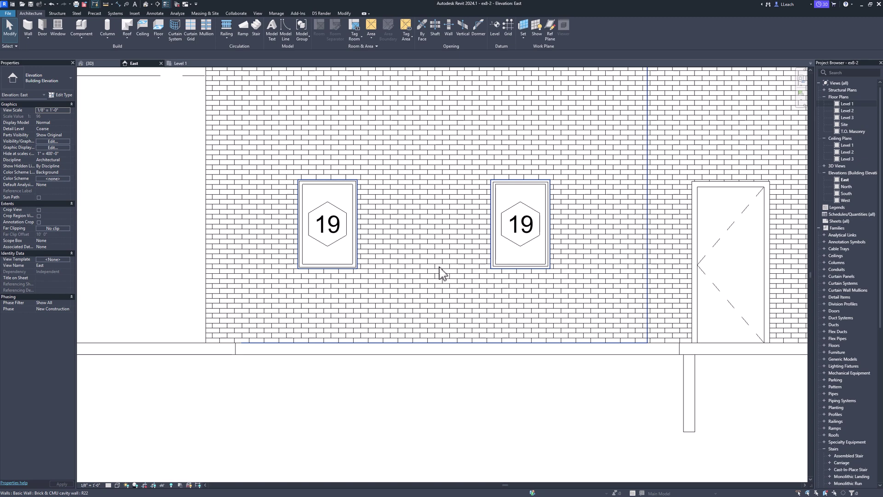
Step: Place two Fixed 32" x 48" windows in the end section of the brick wall right of the door, about 8'-3" apart
scroll(443, 271, "down", 2)
middle_click_drag(471, 270, 418, 262)
scroll(388, 267, "up", 1)
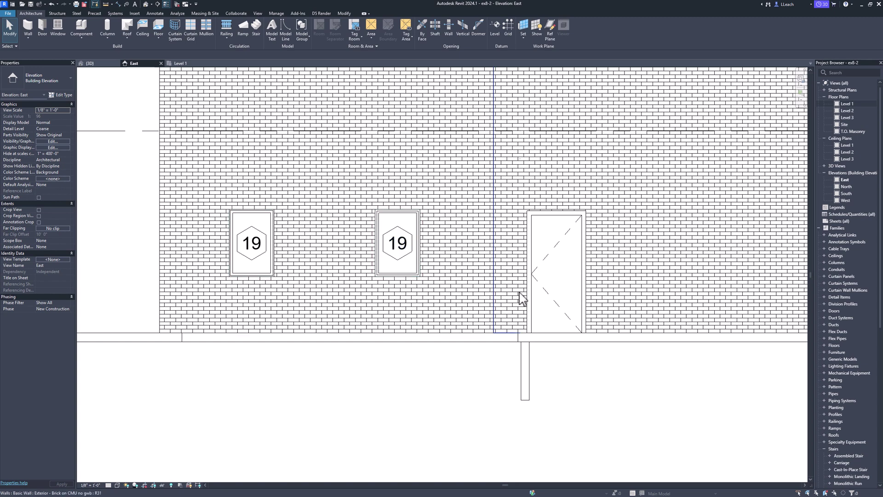
middle_click_drag(538, 296, 517, 292)
middle_click_drag(669, 303, 608, 302)
scroll(601, 292, "down", 1)
middle_click_drag(780, 284, 576, 281)
scroll(577, 282, "down", 1)
middle_click_drag(662, 278, 495, 279)
middle_click_drag(574, 273, 534, 277)
scroll(554, 271, "up", 1)
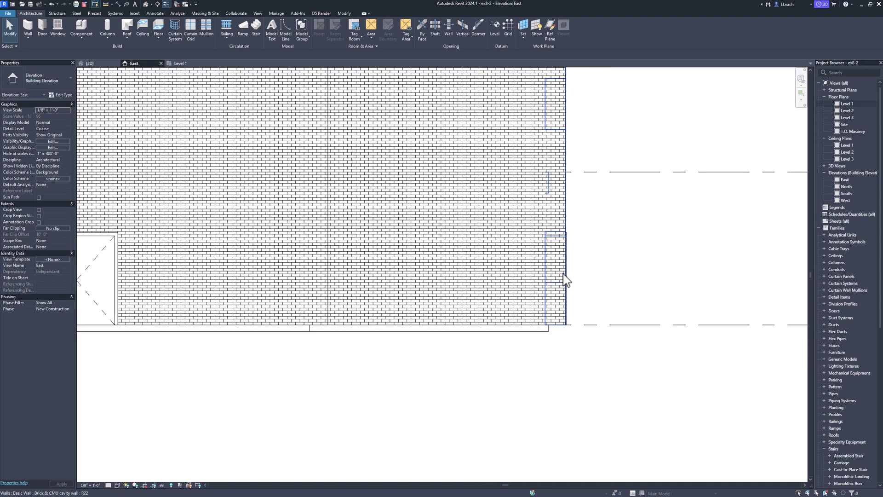
left_click(57, 28)
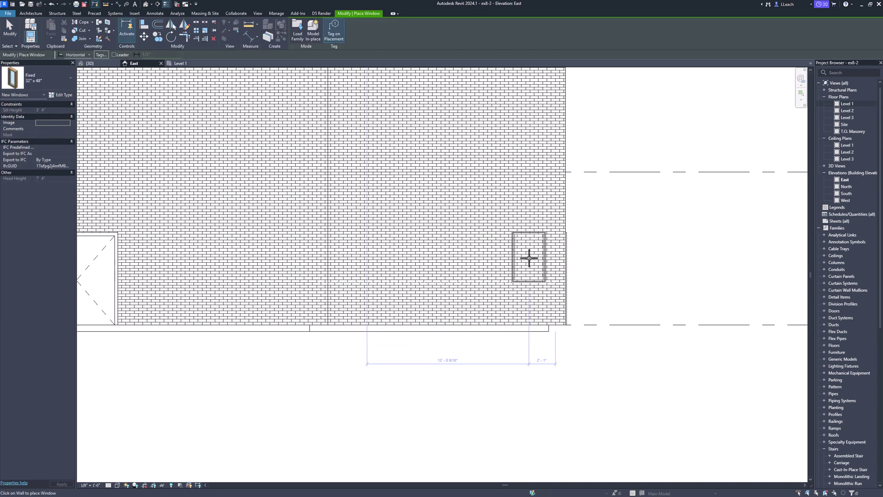
scroll(526, 259, "up", 1)
scroll(527, 260, "up", 1)
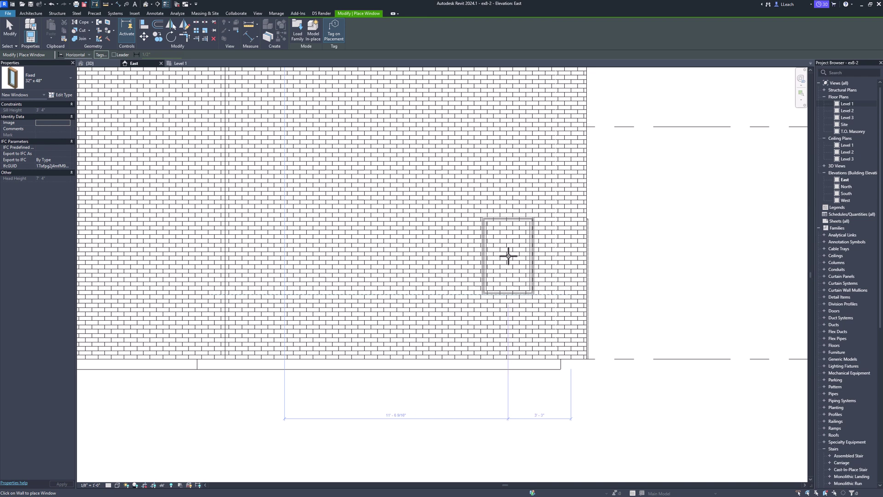
left_click(508, 255)
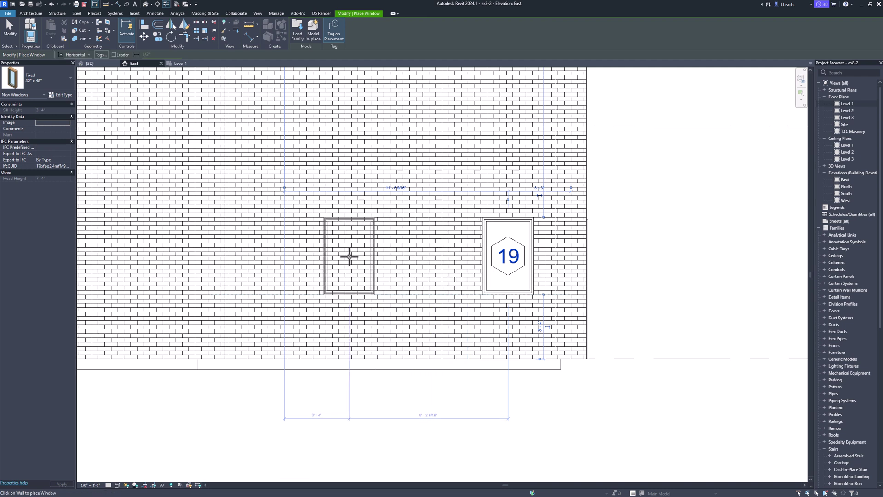
left_click(349, 256)
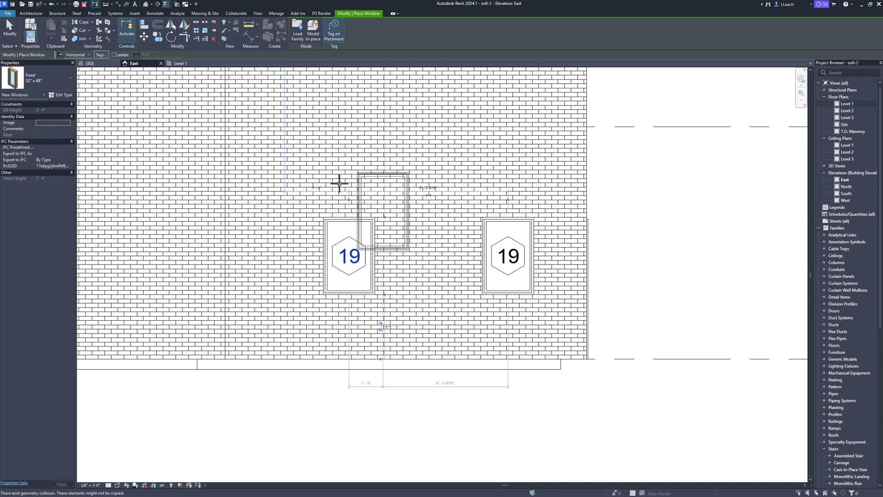
key("Escape")
key("Escape")
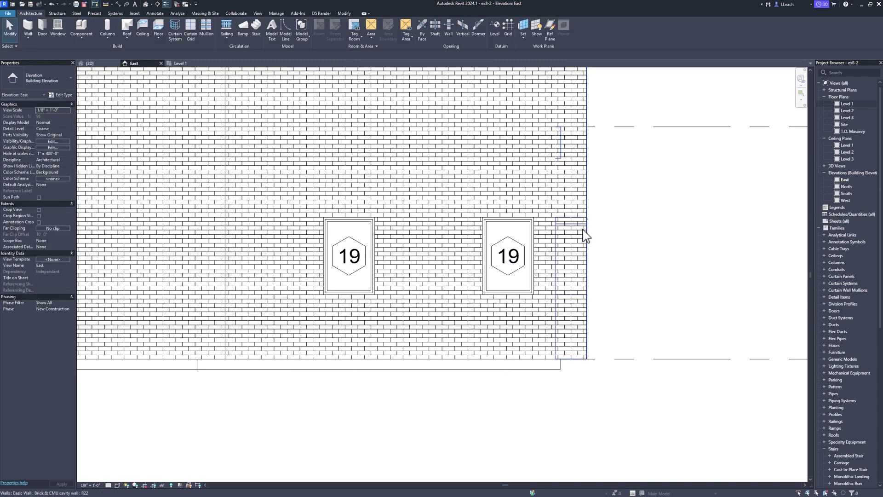
Step: Reference the rightmost window's offset dimension to the exterior wall corner and set that distance to 5'-4"
left_click(517, 273)
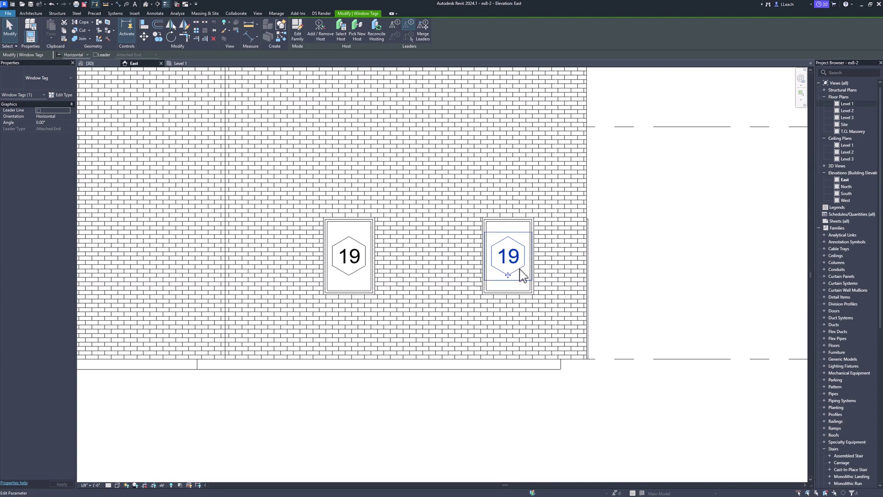
left_click(516, 290)
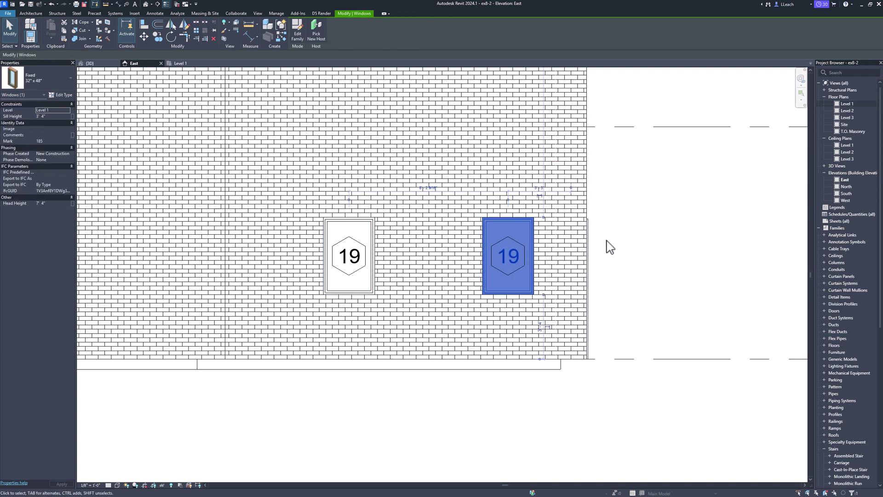
middle_click_drag(618, 252, 550, 287)
scroll(539, 270, "up", 1)
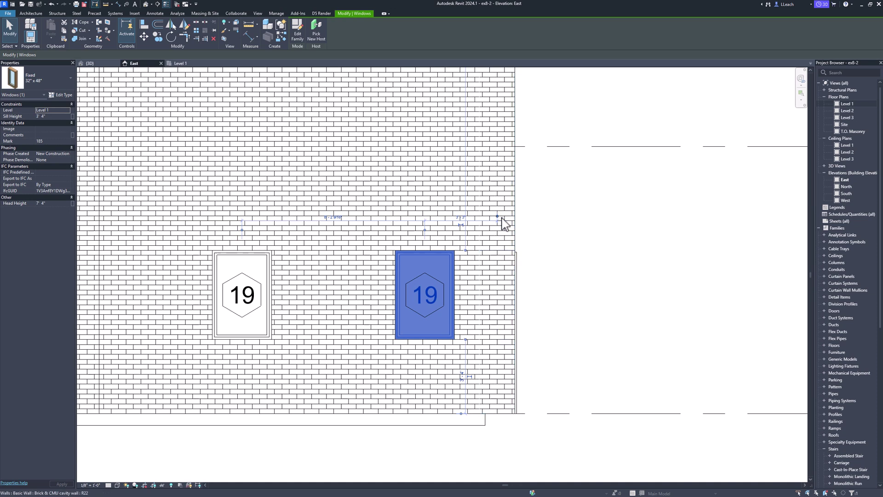
left_click(498, 216)
left_click(480, 216)
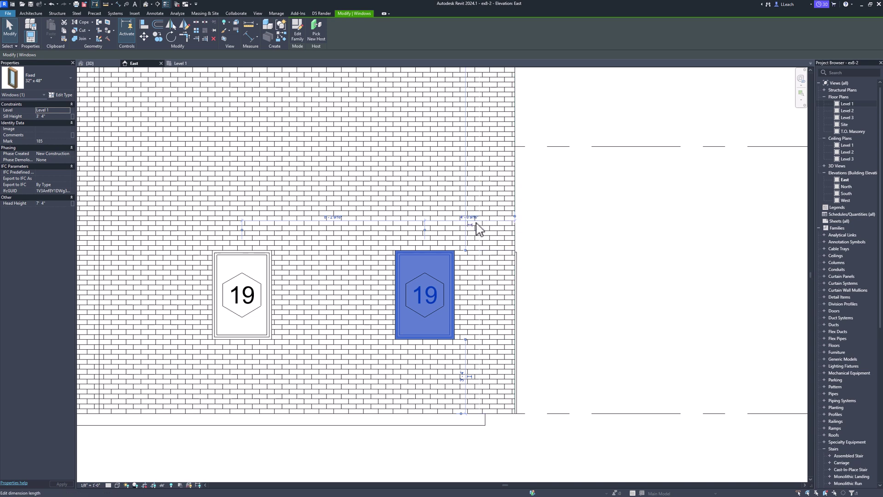
scroll(469, 230, "up", 2)
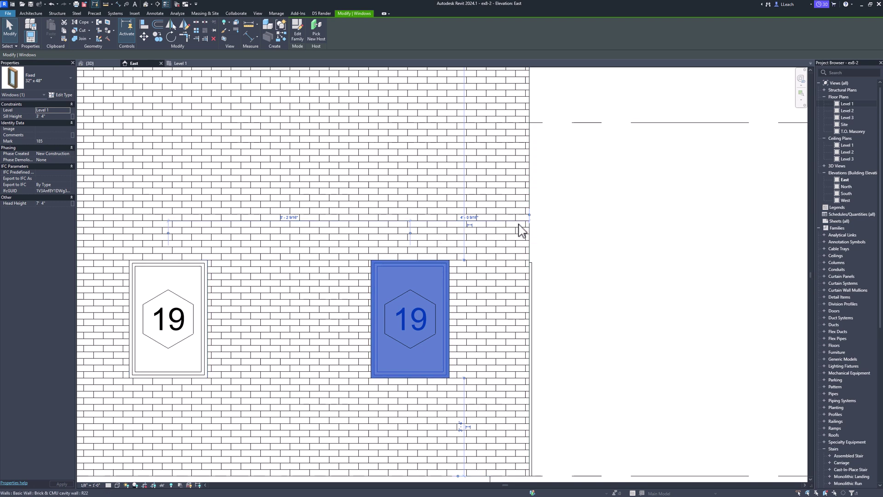
left_click(471, 218)
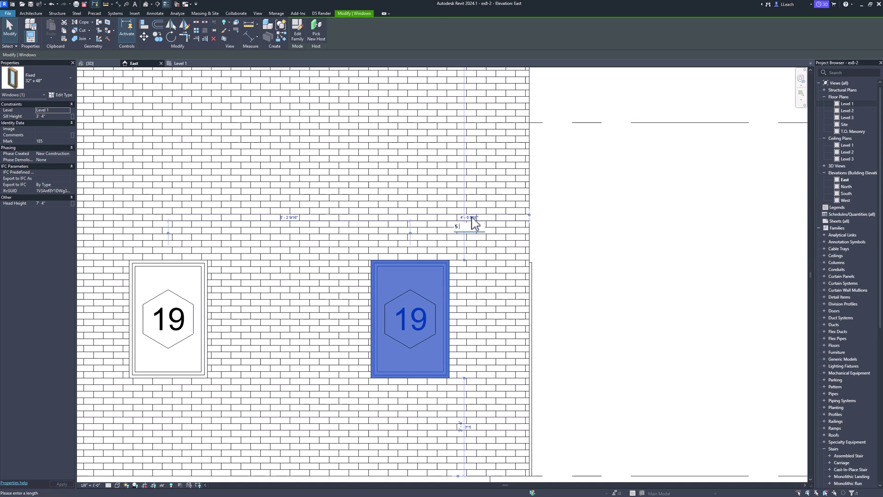
key("Return")
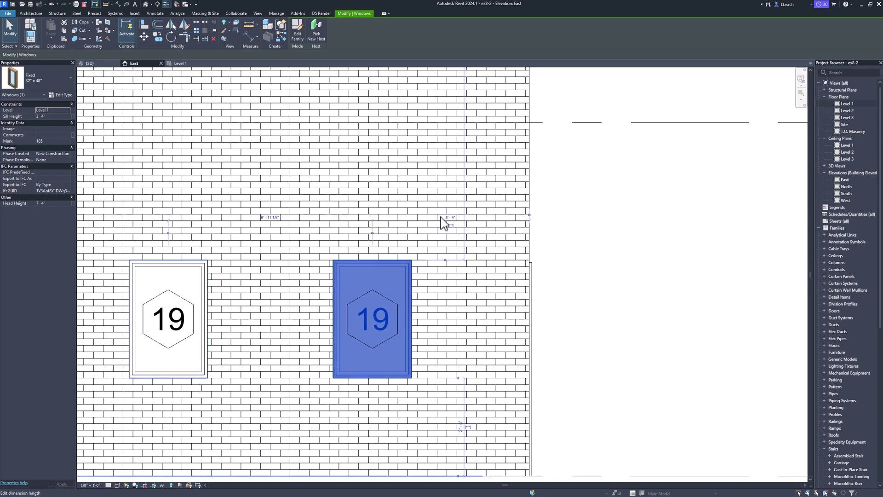
key("Escape")
Step: Adjust the inner window right of the door so that pair's center-to-center spacing matches the pair left of the door
left_click(206, 282)
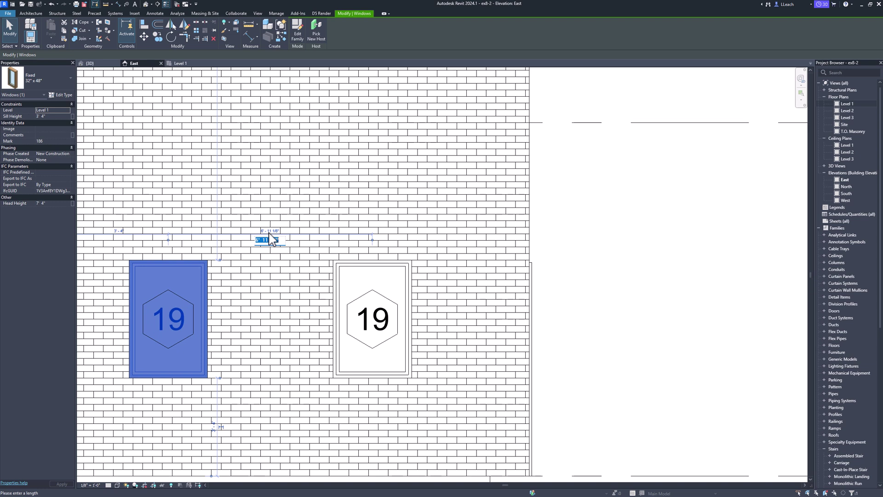
key("Return")
key("Escape")
scroll(427, 214, "down", 2)
scroll(425, 214, "down", 3)
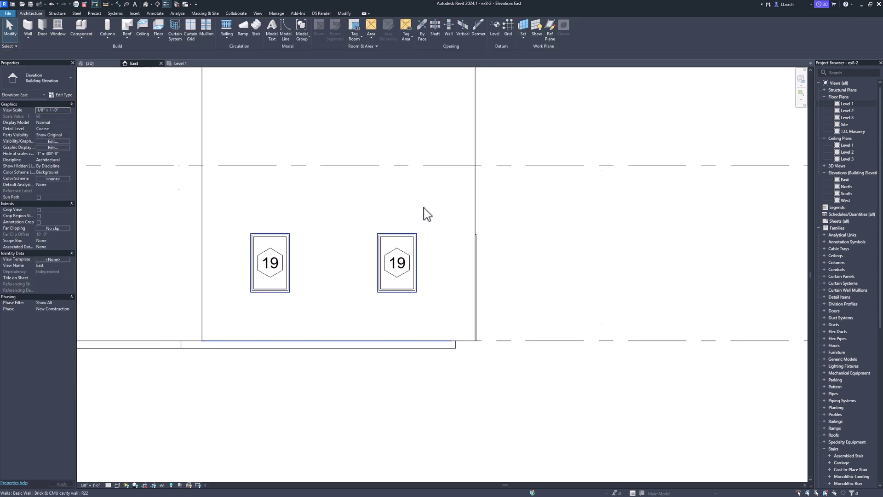
middle_click_drag(442, 215, 643, 229)
scroll(638, 230, "down", 1)
middle_click_drag(600, 210, 581, 252)
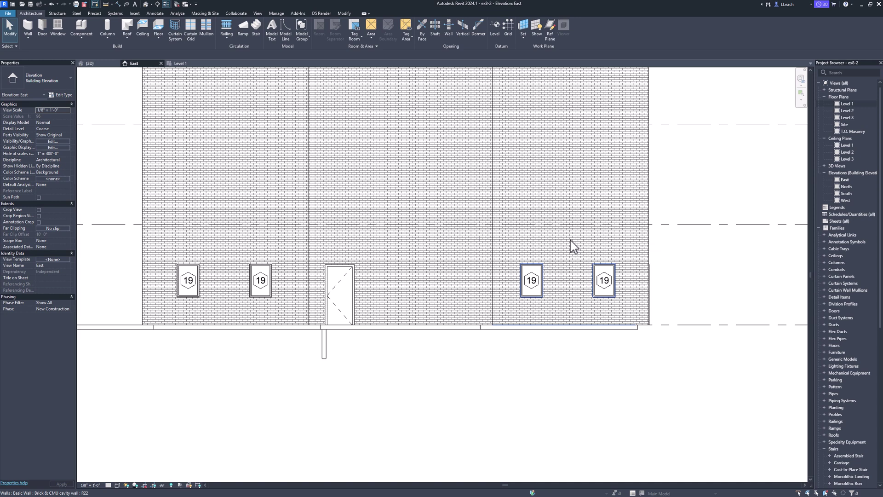
Step: Examine the new east-wall windows in the Level 1 floor plan and the same area in the Level 1 ceiling plan
left_click(177, 64)
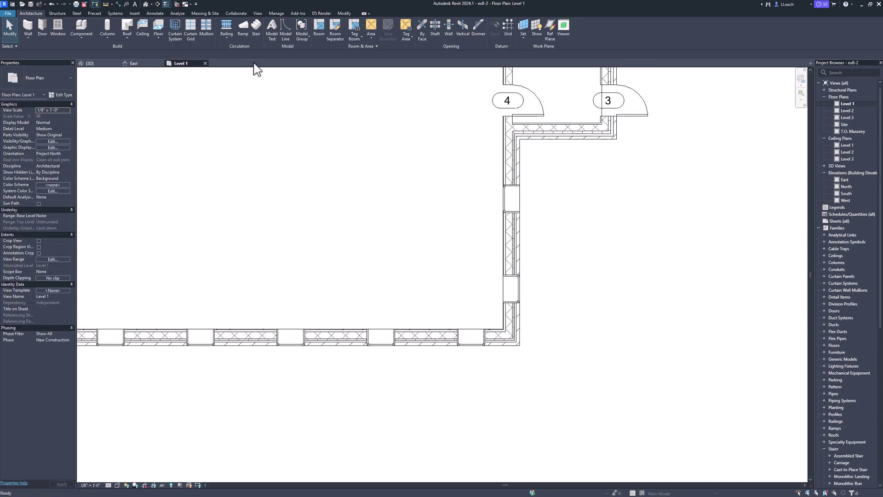
middle_click_drag(458, 143, 447, 256)
middle_click_drag(460, 179, 460, 244)
scroll(470, 250, "up", 2)
scroll(470, 250, "up", 1)
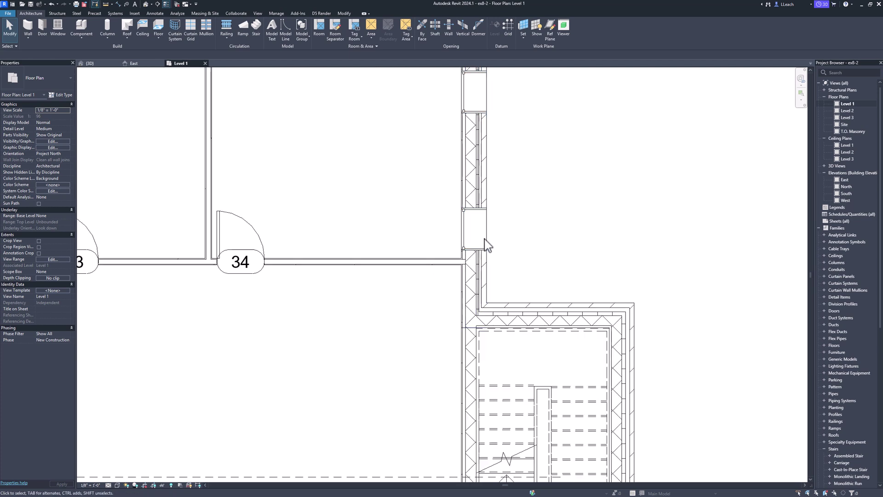
scroll(439, 256, "down", 1)
mouse_move(432, 249)
middle_mouse_down()
mouse_move(436, 260)
mouse_move(427, 260)
middle_mouse_up()
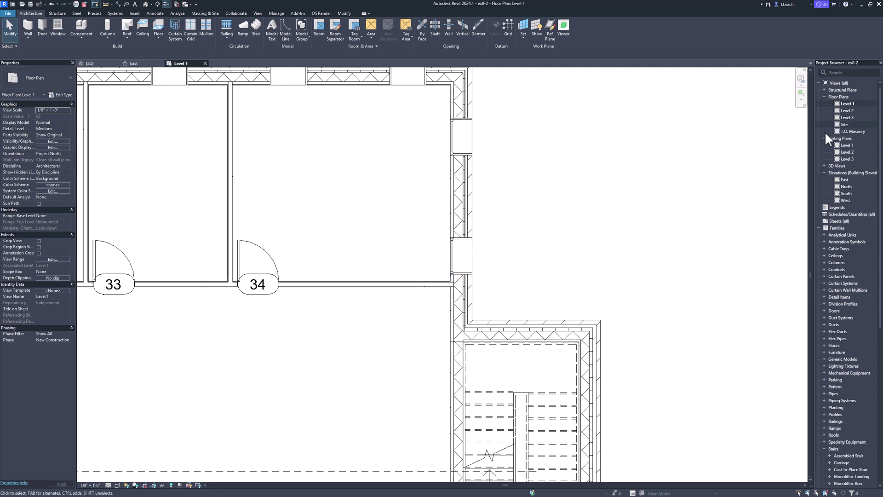
double_click(847, 145)
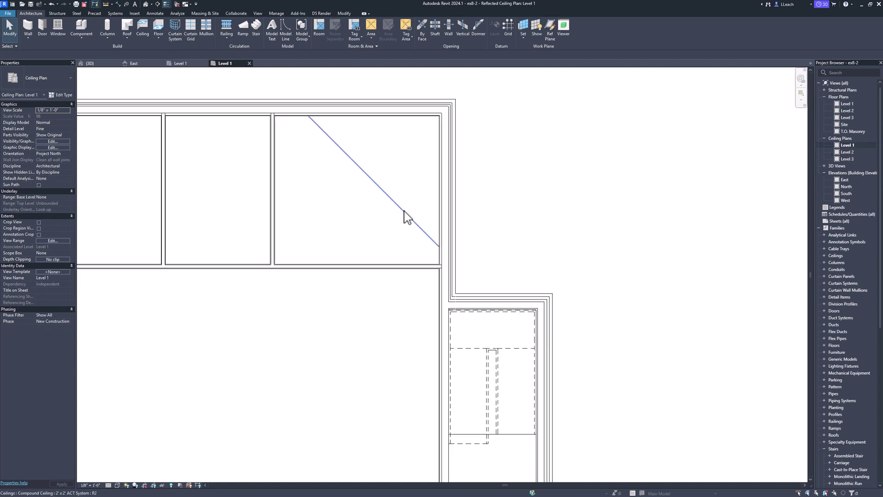
scroll(403, 217, "down", 2)
middle_click_drag(345, 247, 427, 237)
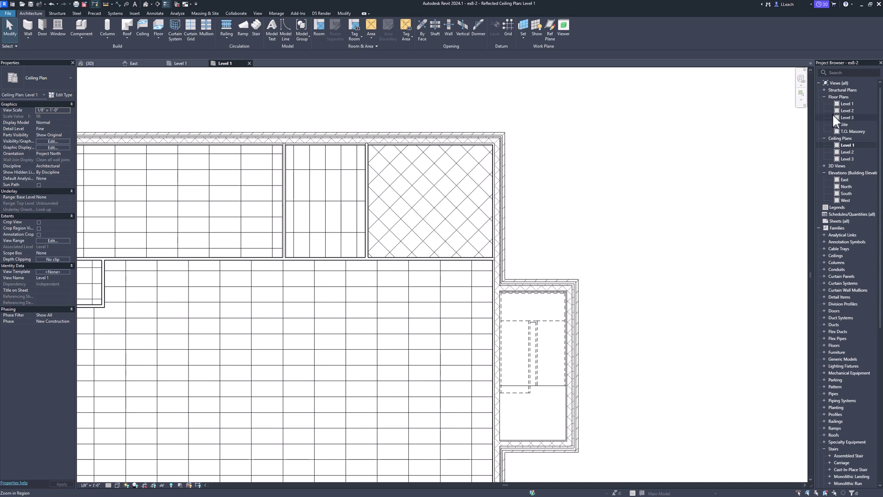
Step: In the East elevation, copy all four Level 1 Fixed 32" x 48" windows to the clipboard
double_click(843, 180)
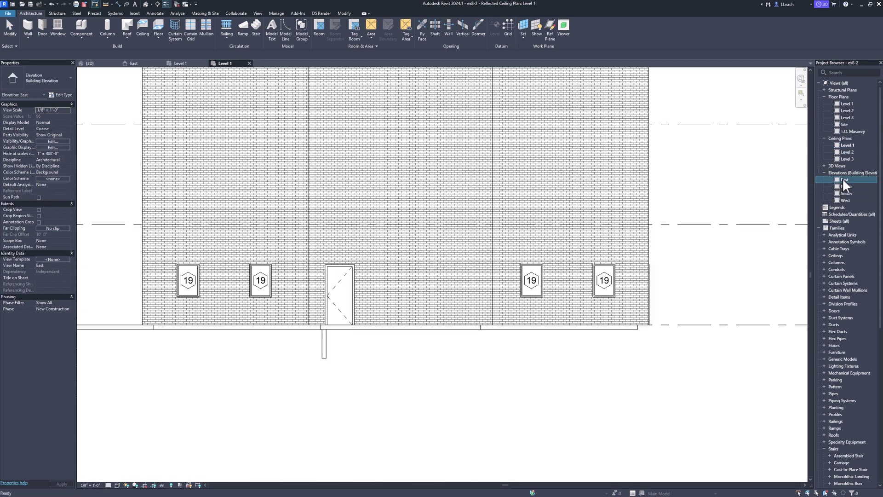
left_click(193, 295)
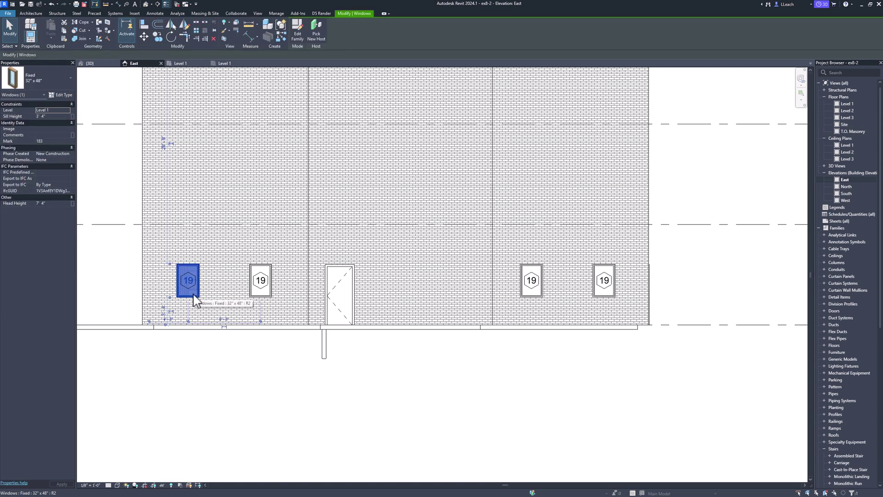
left_click(258, 295, "ctrl")
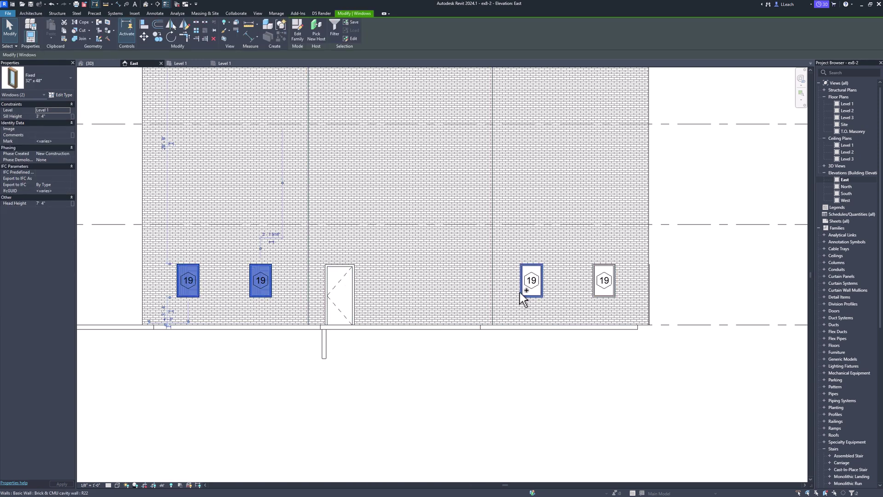
left_click(535, 294, "ctrl")
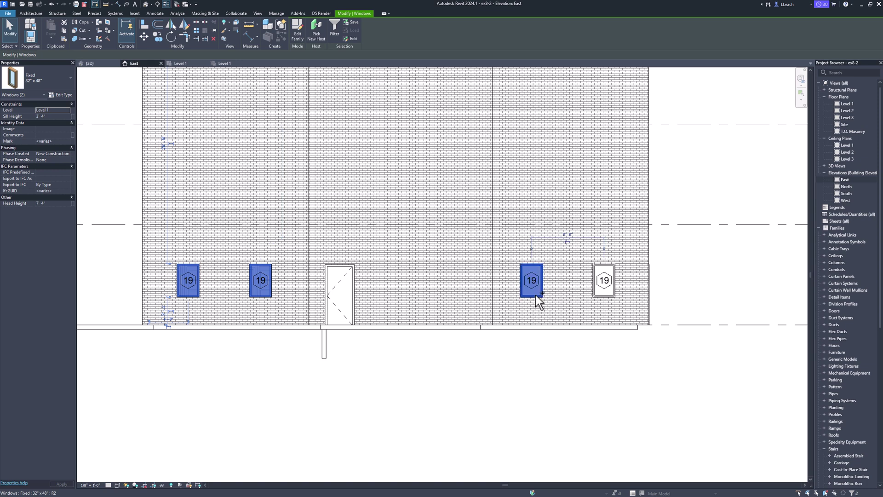
left_click(597, 293, "ctrl")
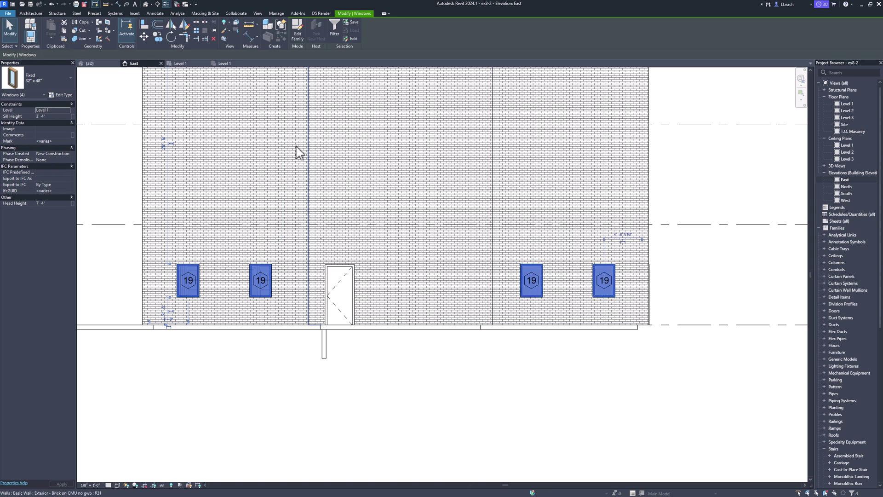
left_click(65, 31)
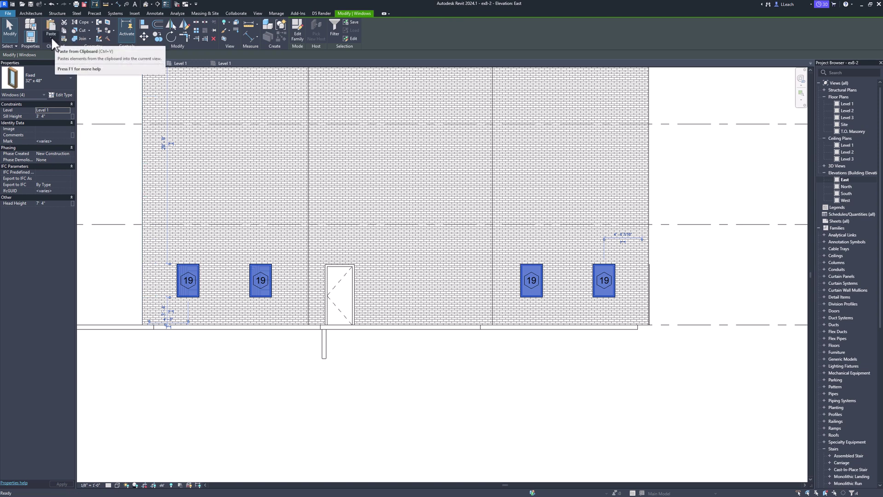
Step: Paste the copied windows aligned to Level 2 and Level 3, and check the building in the 3D view
left_click(51, 38)
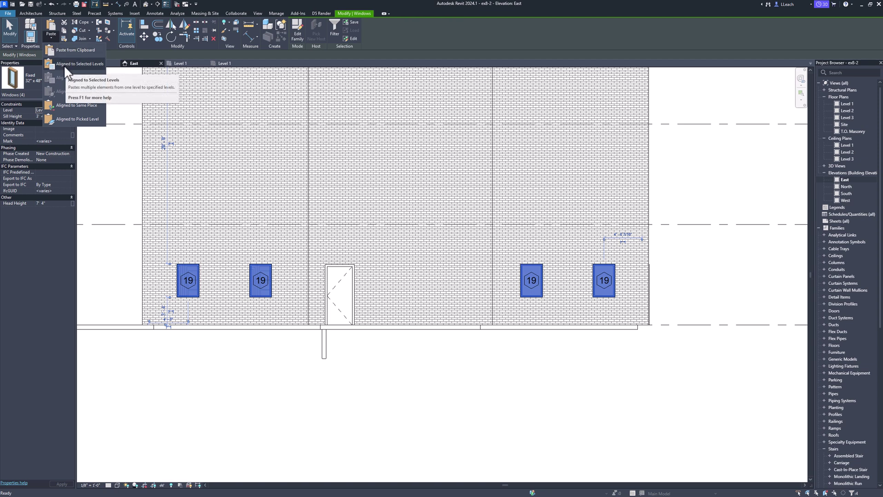
left_click(96, 64)
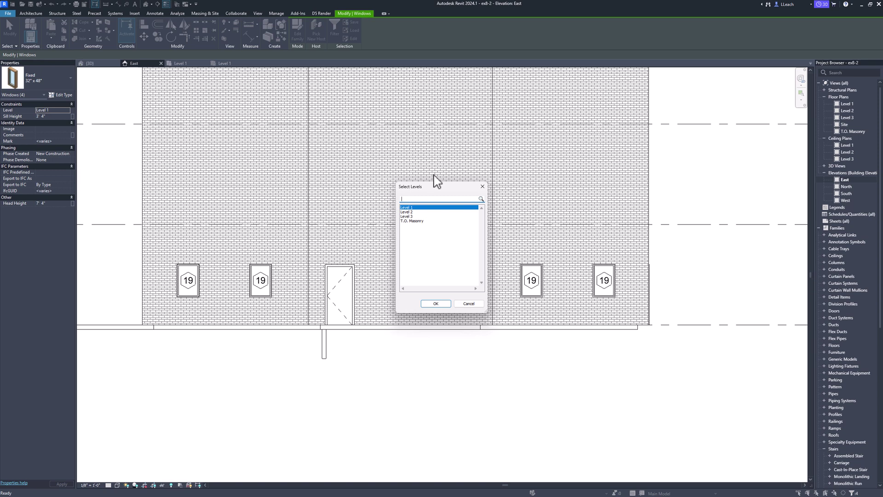
left_click(411, 212)
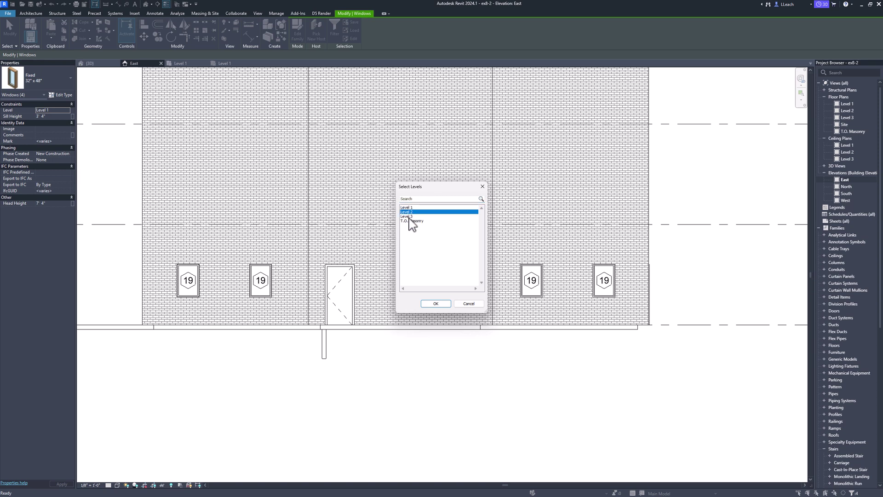
left_click(409, 216, "ctrl")
left_click(435, 304)
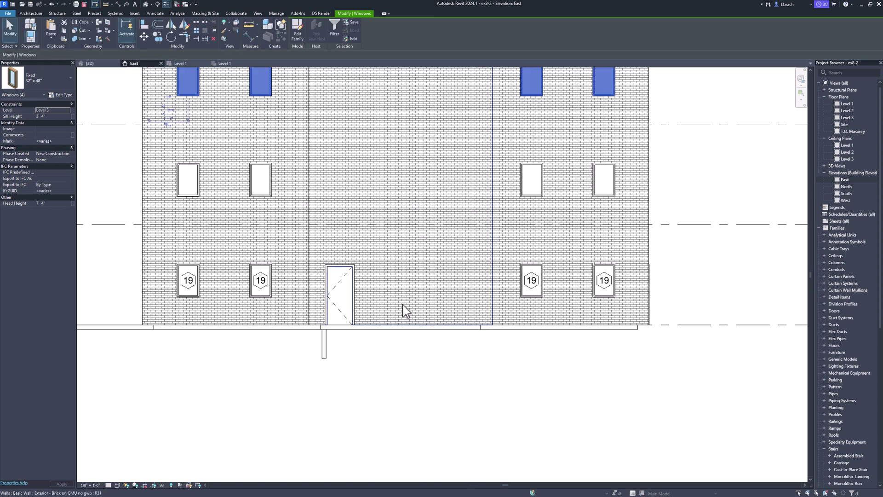
left_click(440, 370)
scroll(424, 278, "down", 1)
middle_click_drag(430, 261, 433, 310)
middle_click_drag(413, 259, 412, 275)
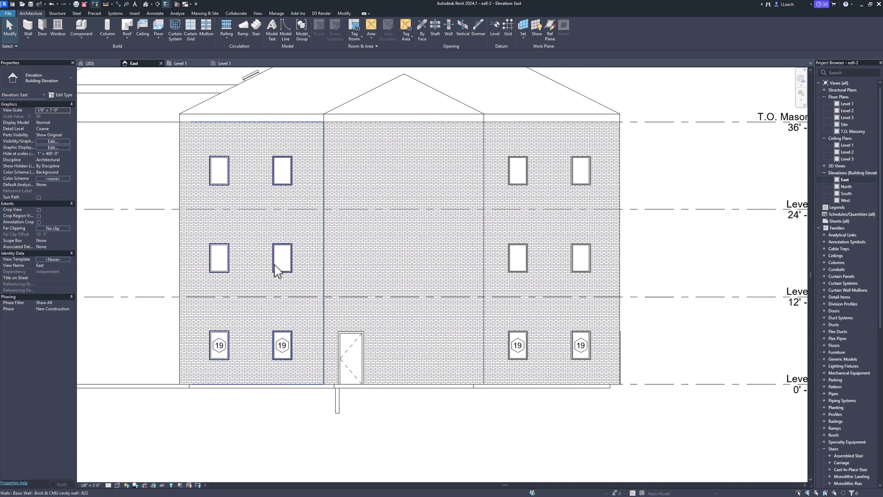
scroll(393, 253, "down", 1)
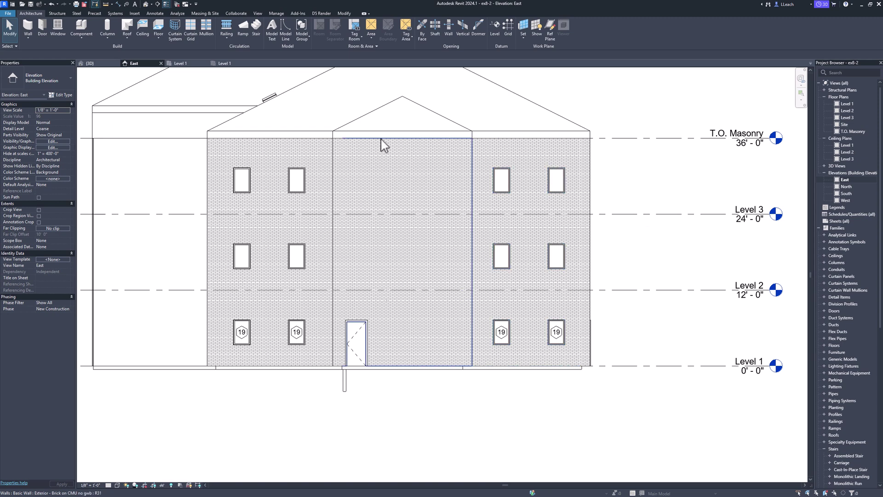
left_click(91, 64)
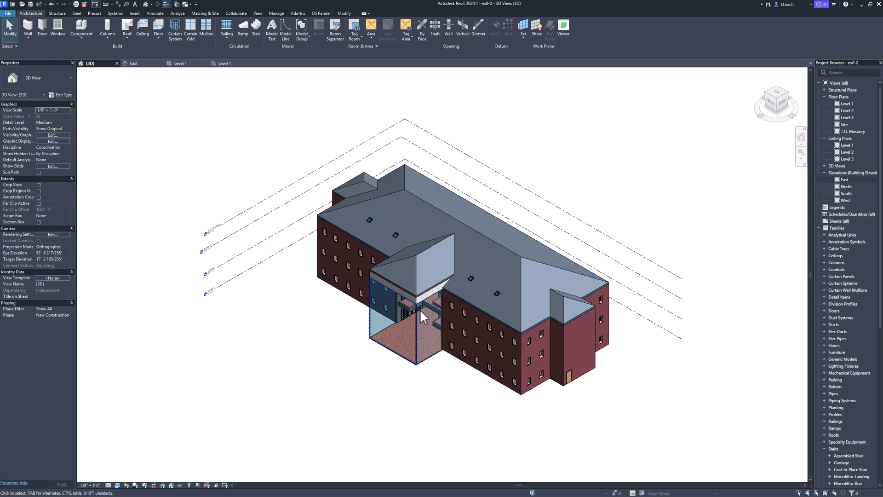
Step: In the Level 1 floor plan, check the facing of the east-wall windows and flip any that face inward
double_click(846, 104)
scroll(531, 317, "down", 4)
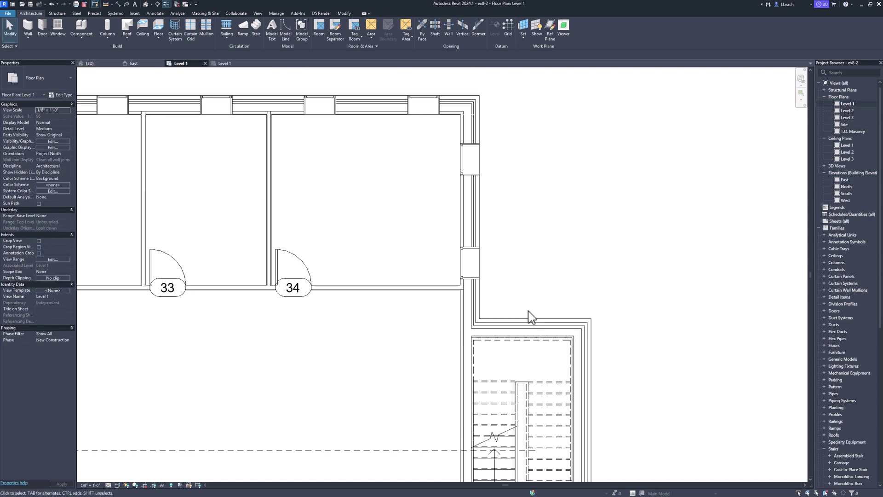
middle_click_drag(563, 324, 579, 245)
scroll(546, 260, "down", 1)
middle_click_drag(556, 307, 557, 319)
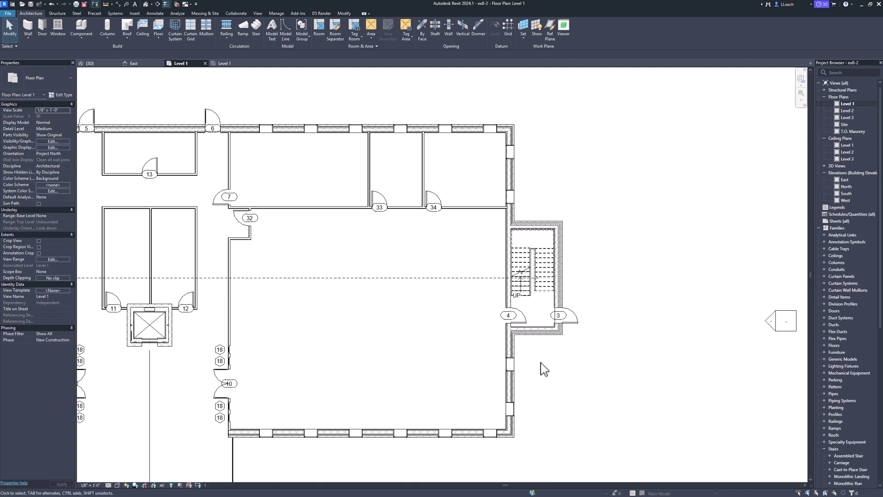
left_click(508, 367)
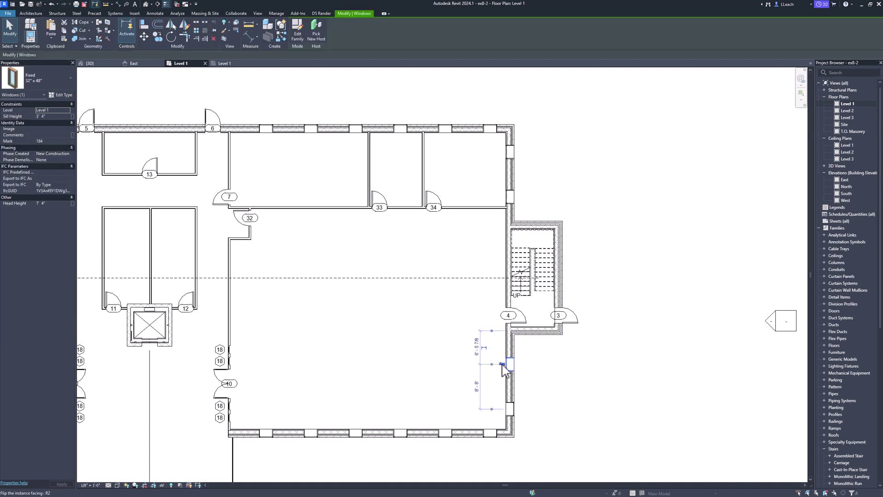
left_click(621, 201)
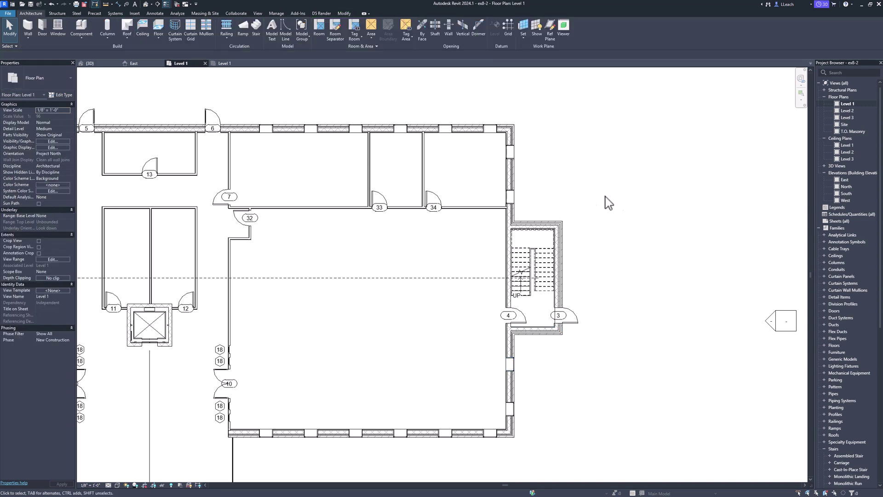
left_click(509, 197)
left_click(546, 174)
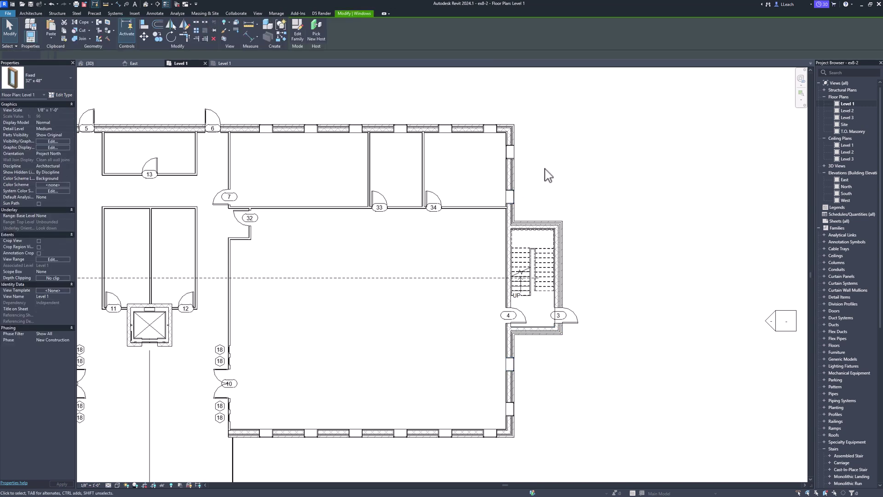
left_click(509, 152)
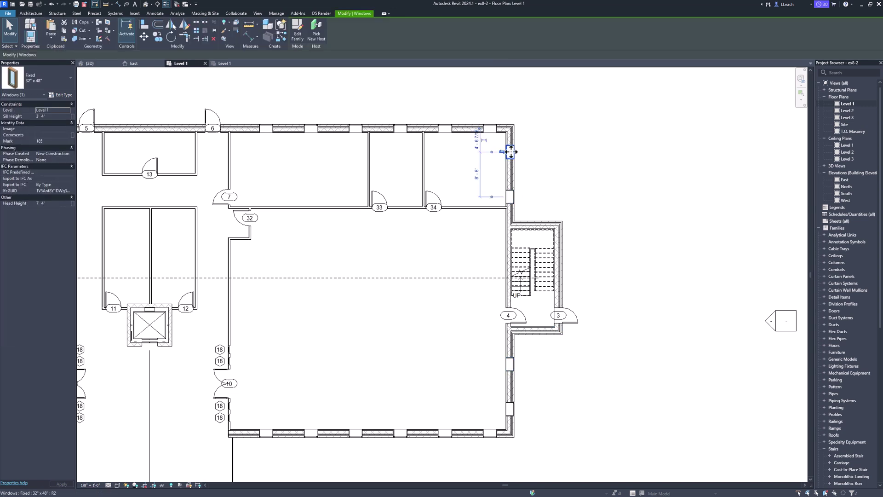
left_click(558, 174)
Step: Mirror copies of the four Level 1 east-wall windows onto the west wall about the building's vertical centerline
left_click(513, 408)
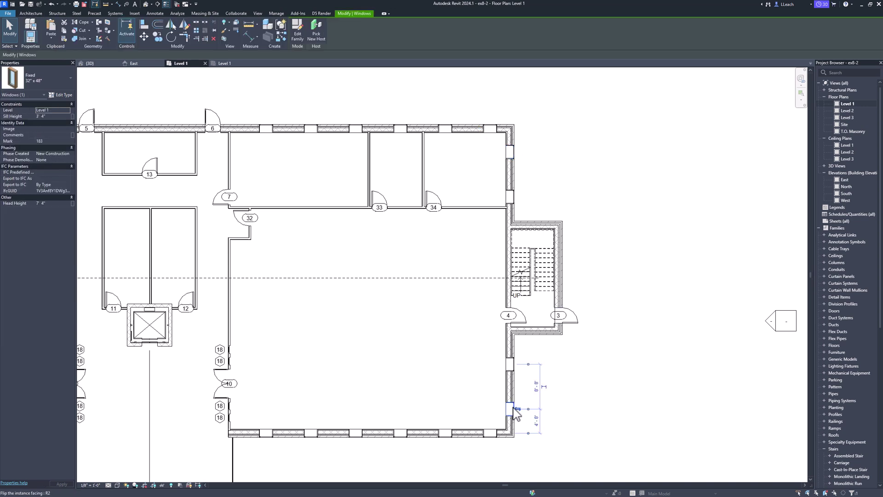
left_click(510, 364, "ctrl")
left_click(516, 155, "ctrl")
left_click(510, 197, "ctrl")
middle_click_drag(531, 221, 648, 225)
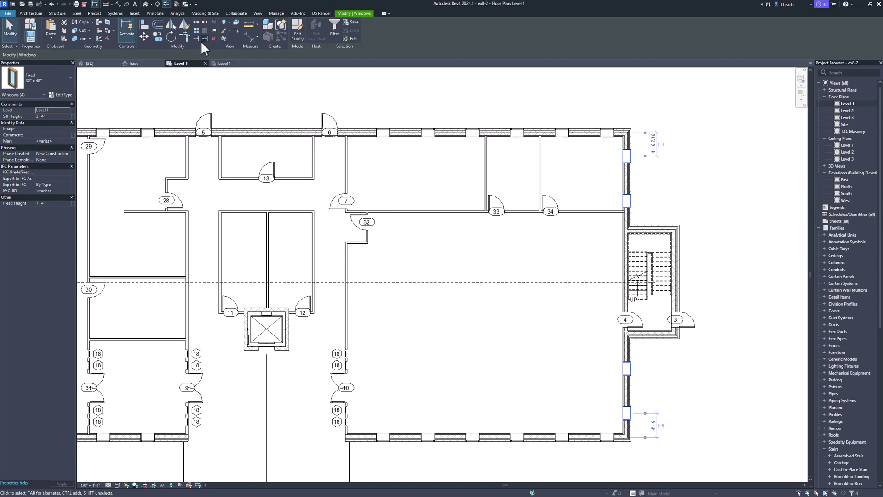
left_click(170, 26)
middle_click_drag(341, 371, 355, 317)
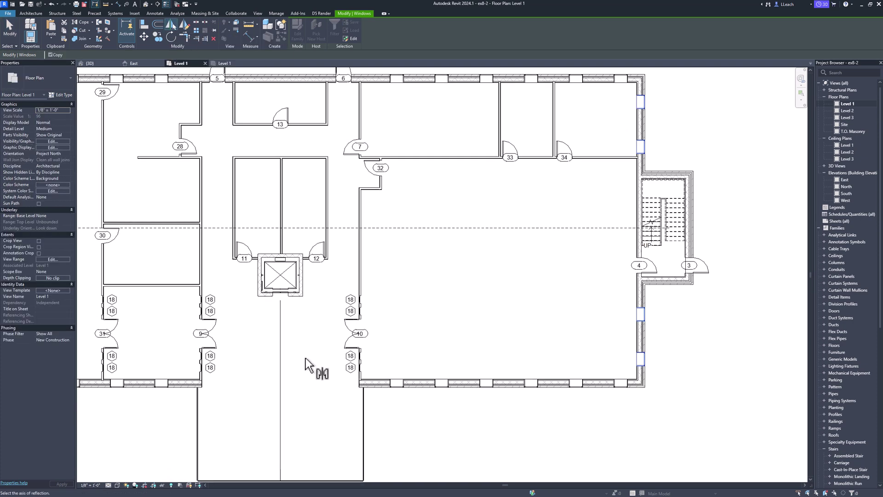
left_click(283, 370)
scroll(282, 373, "down", 5)
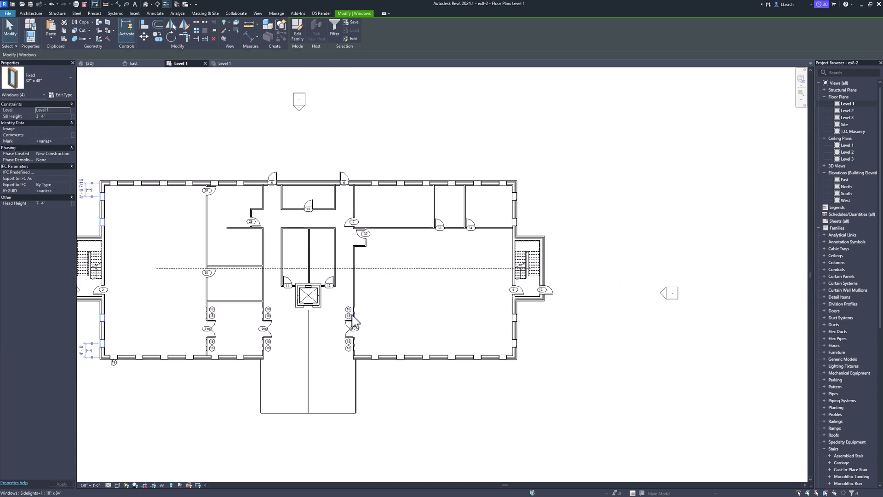
scroll(443, 335, "up", 1)
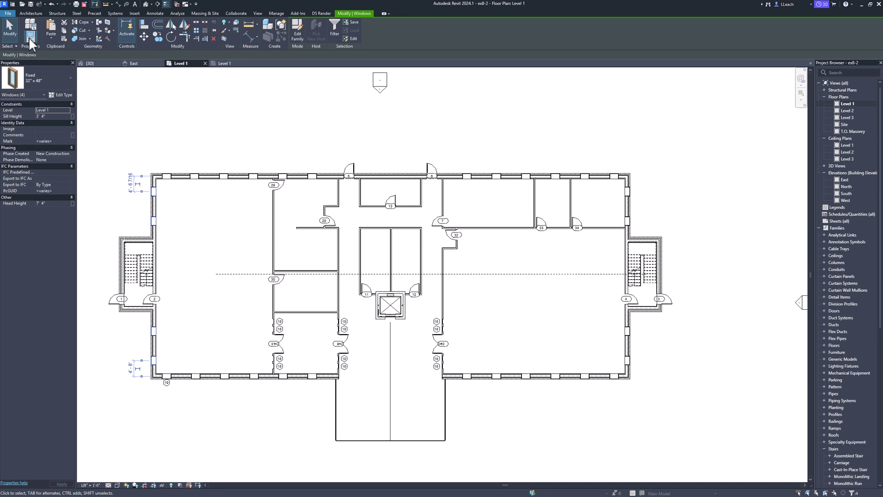
left_click(11, 29)
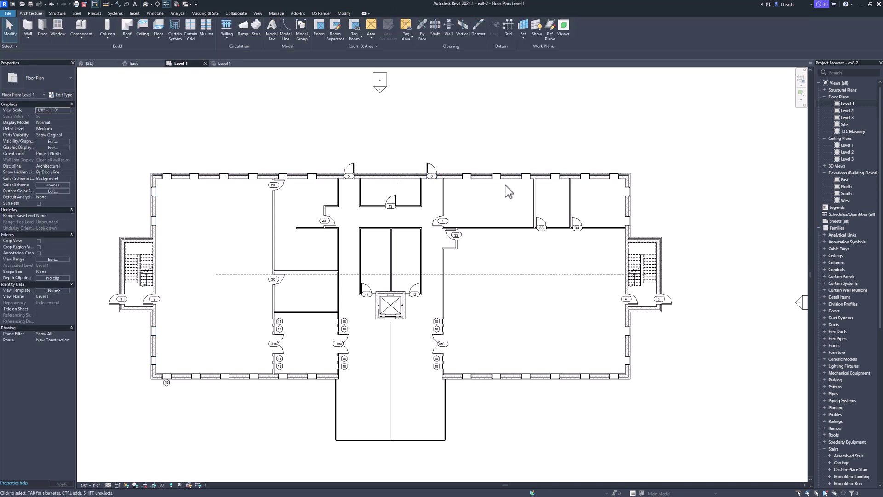
Step: In the Level 2 floor plan, check each of the four east-wall windows and flip those facing inward so they face outward
double_click(846, 111)
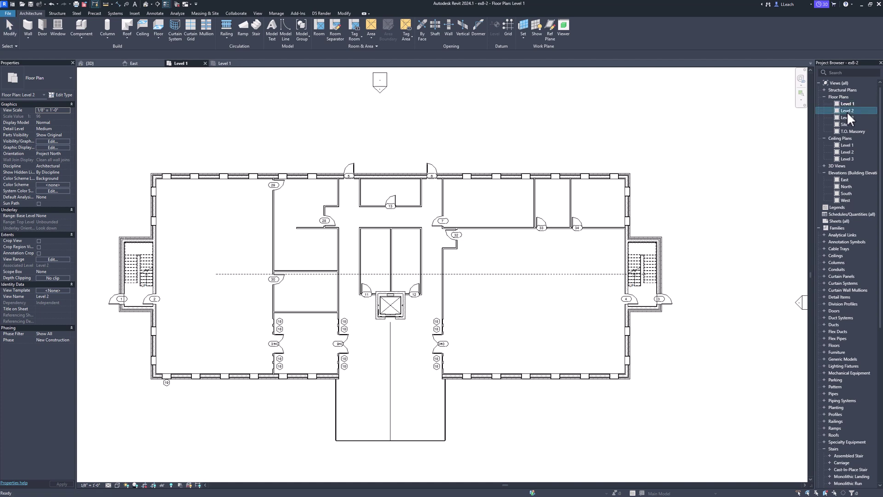
left_click(631, 365)
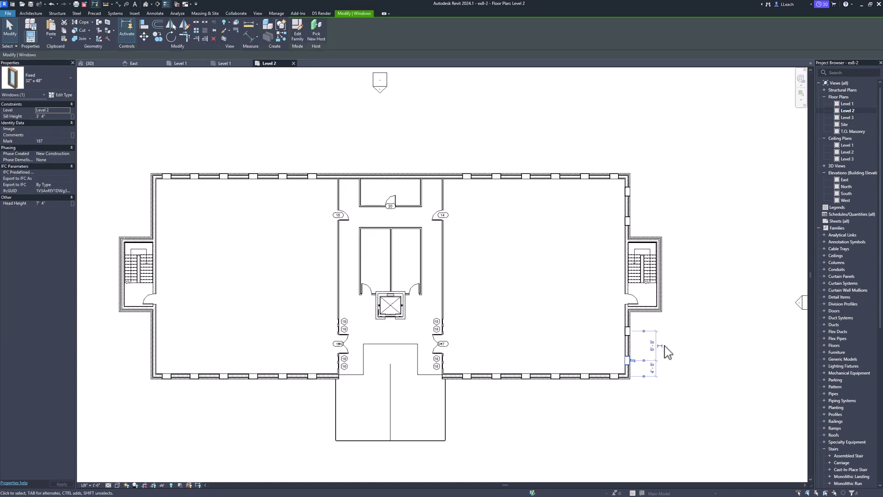
left_click(653, 342)
left_click(627, 332)
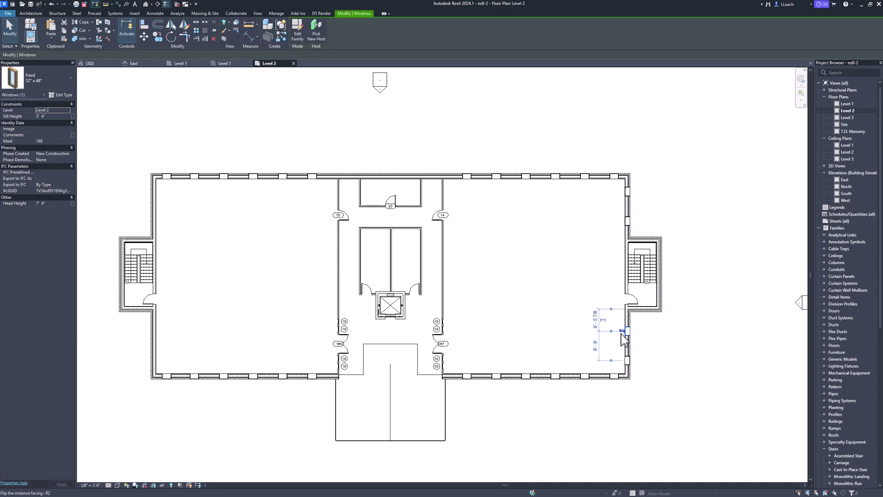
left_click(672, 341)
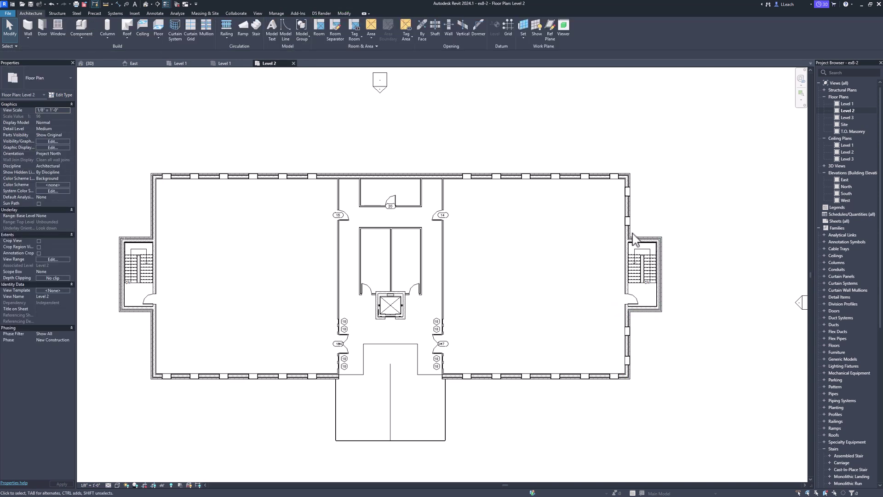
left_click(631, 226)
left_click(642, 213)
left_click(631, 193)
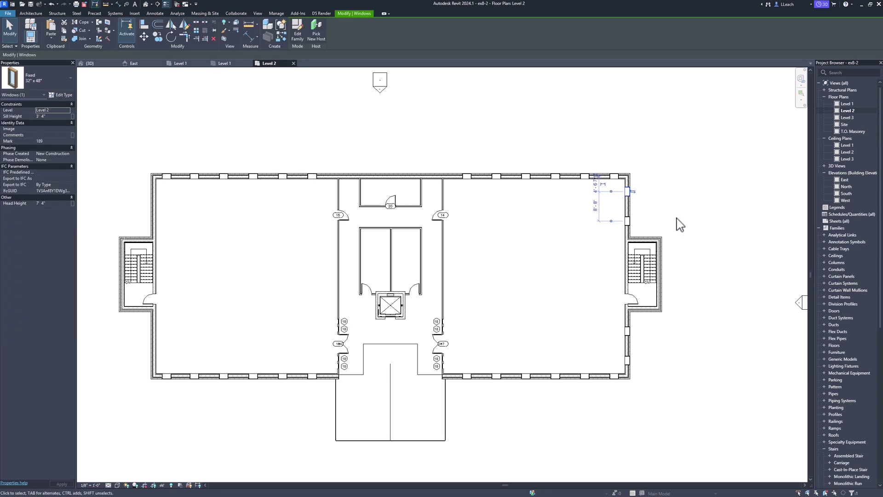
Step: Mirror copies of the four Level 2 east-wall windows onto the west wall about the building's vertical centerline
left_click(692, 270)
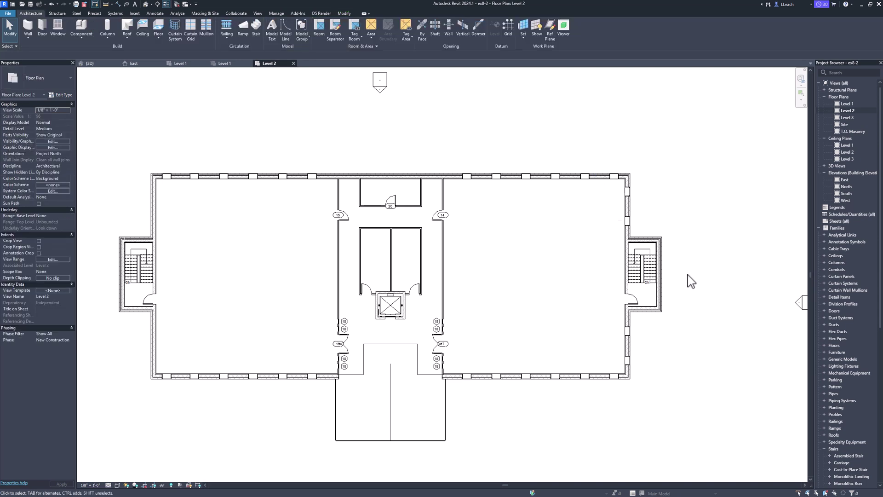
left_click(629, 361)
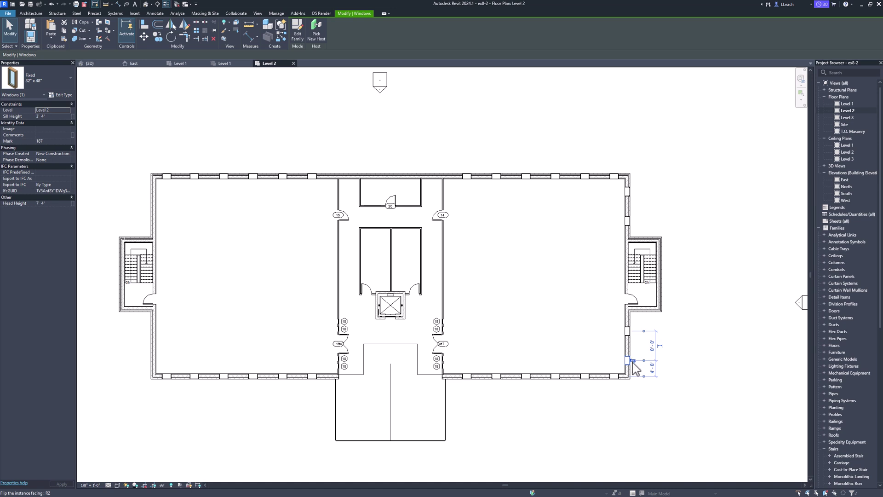
left_click(630, 332, "ctrl")
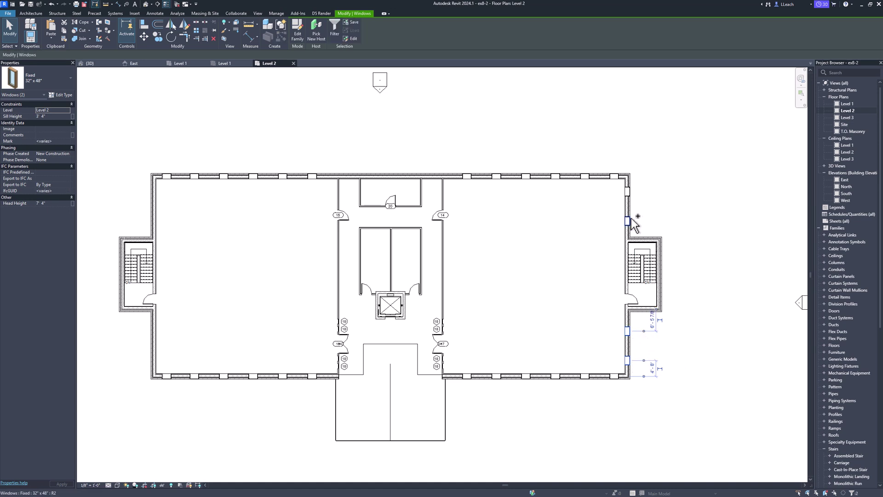
left_click(630, 192, "ctrl")
left_click(631, 193, "ctrl")
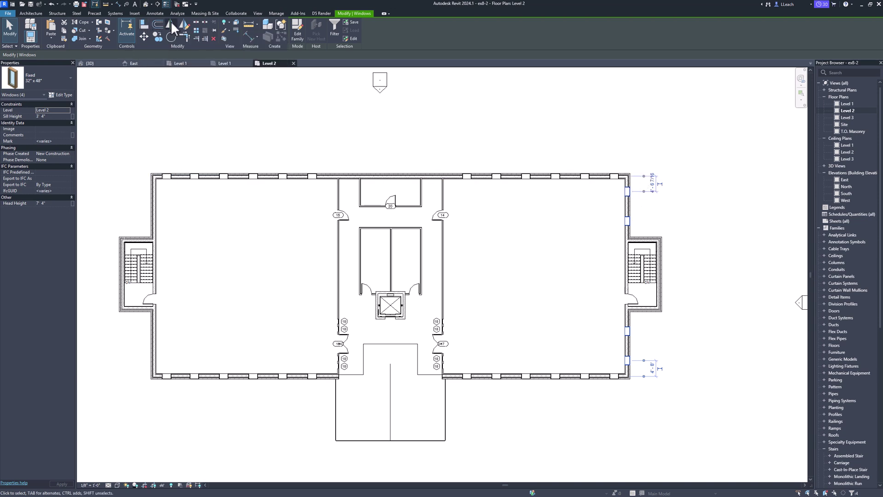
left_click(170, 22)
left_click(391, 392)
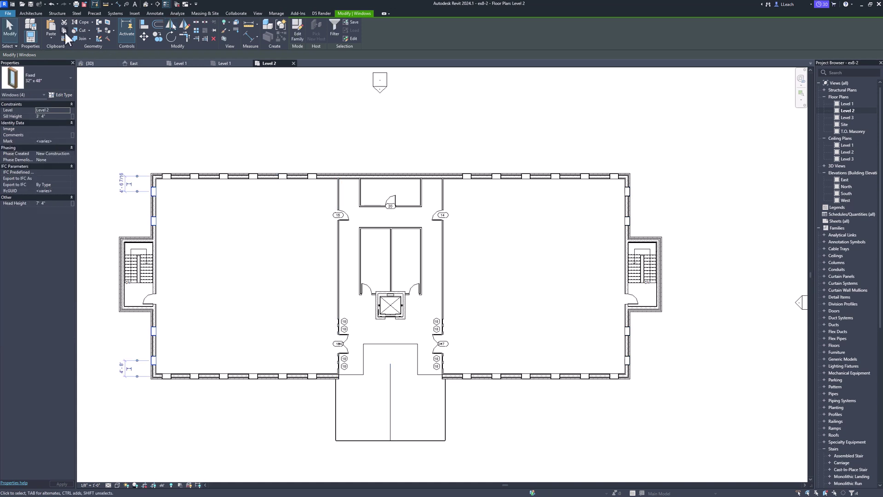
left_click(10, 25)
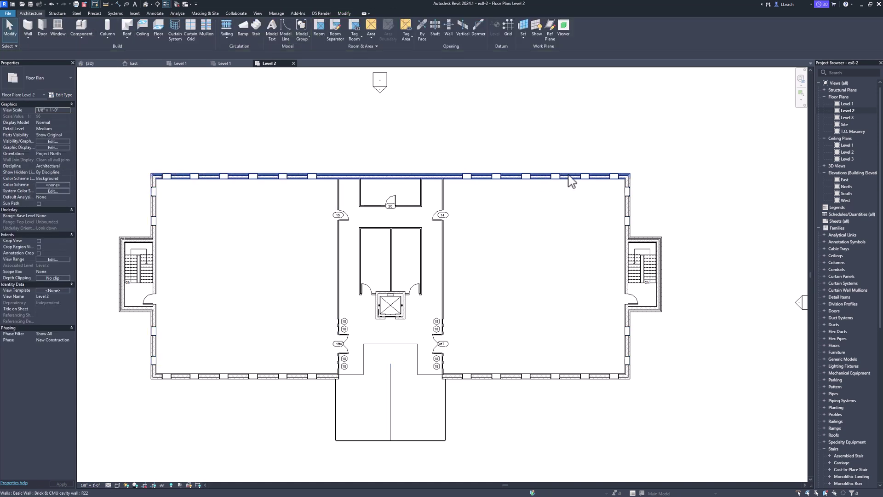
Step: In the Level 3 floor plan, check the facing of the east-wall windows and flip any that face inward
double_click(847, 117)
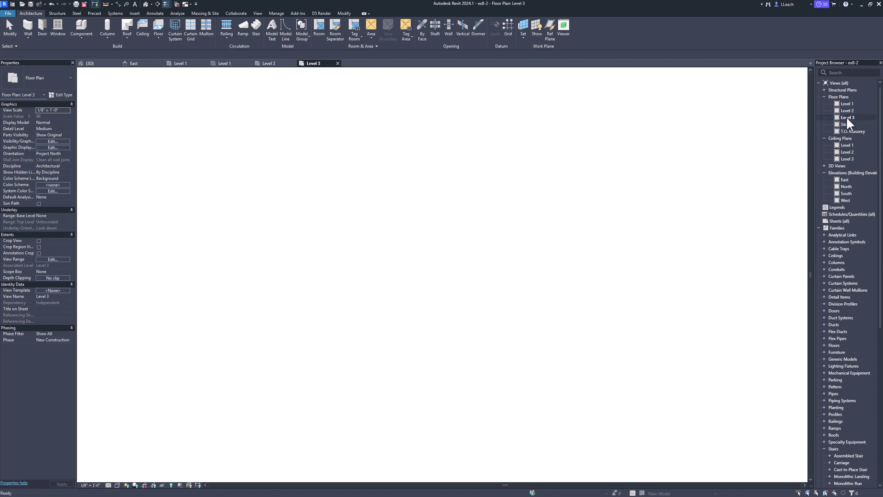
scroll(631, 329, "up", 3)
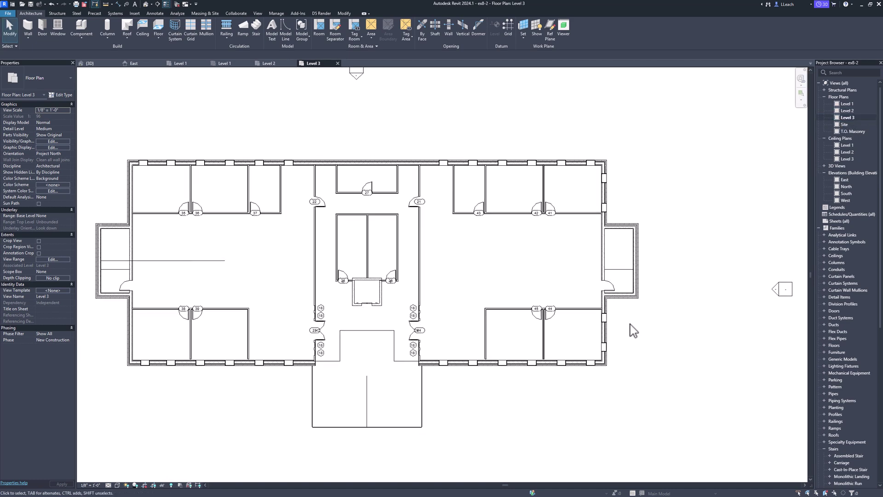
left_click(591, 318)
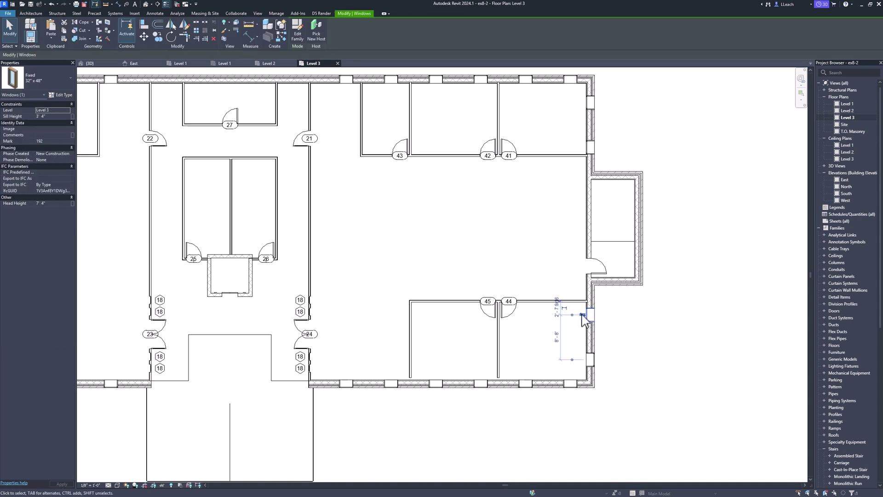
left_click(571, 265)
left_click(592, 143)
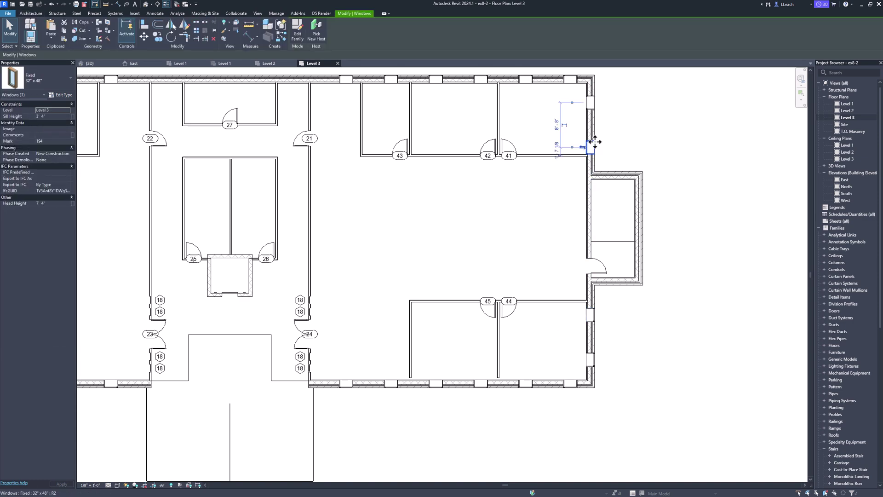
left_click(604, 122)
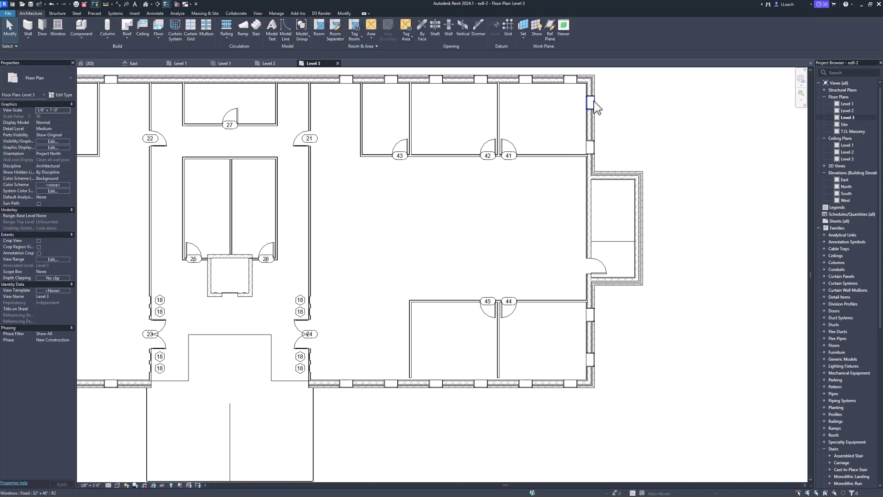
left_click(590, 101)
left_click(564, 348)
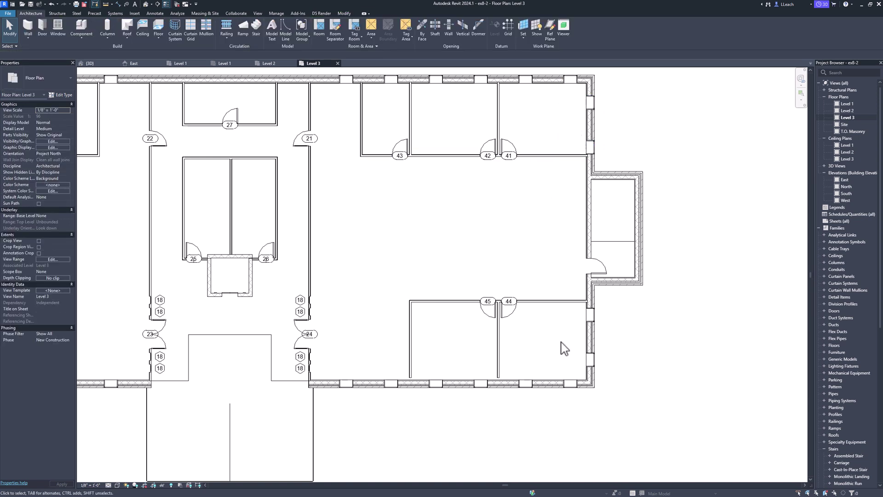
Step: Mirror copies of the four Level 3 east-wall windows onto the west wall about the building's vertical centerline
left_click(591, 358)
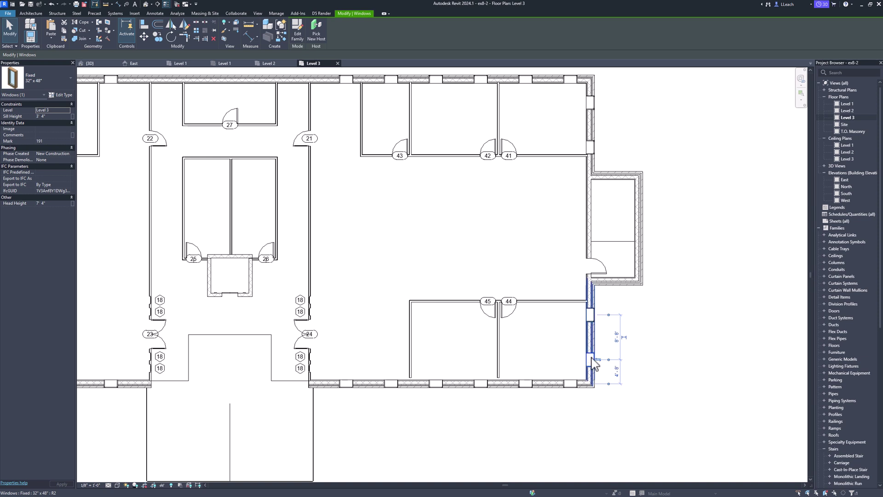
left_click(590, 315, "ctrl")
left_click(591, 147, "ctrl")
left_click(591, 102, "ctrl")
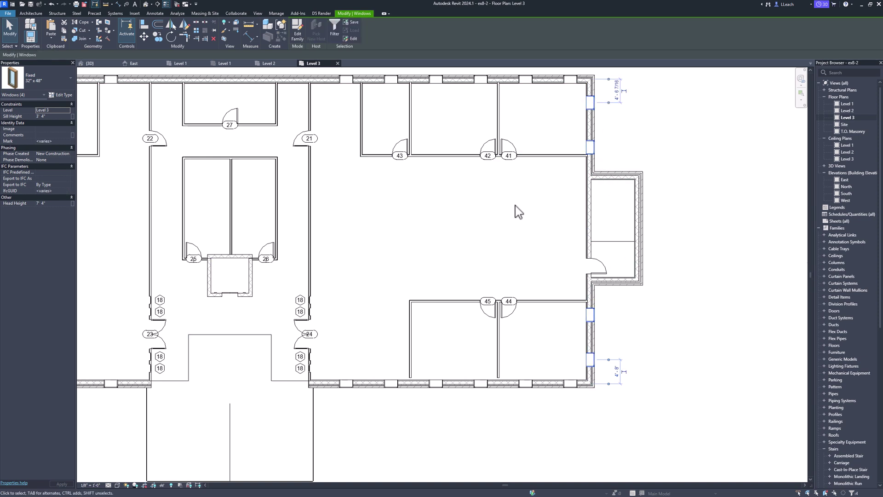
scroll(516, 211, "down", 1)
middle_click_drag(528, 219, 631, 222)
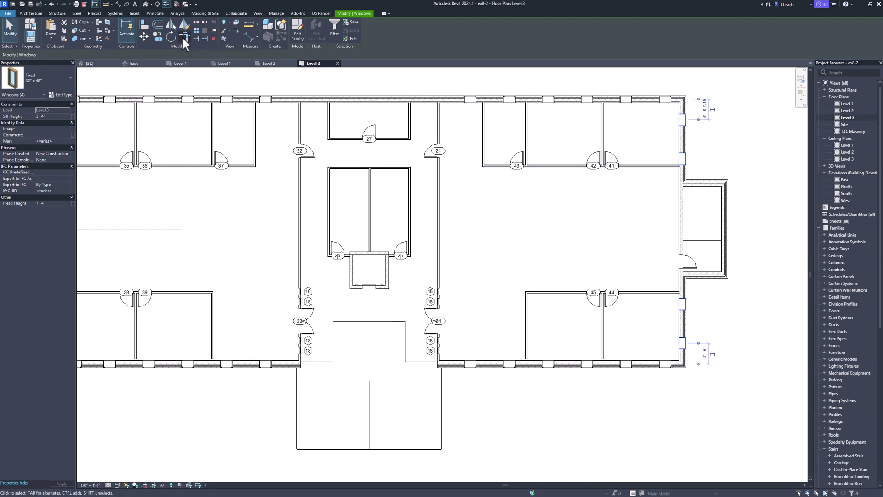
left_click(168, 22)
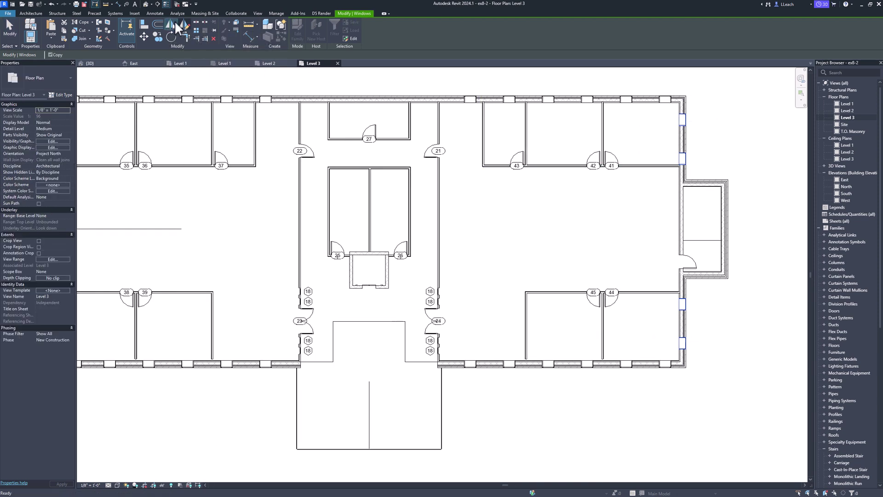
left_click(368, 406)
scroll(418, 359, "down", 3)
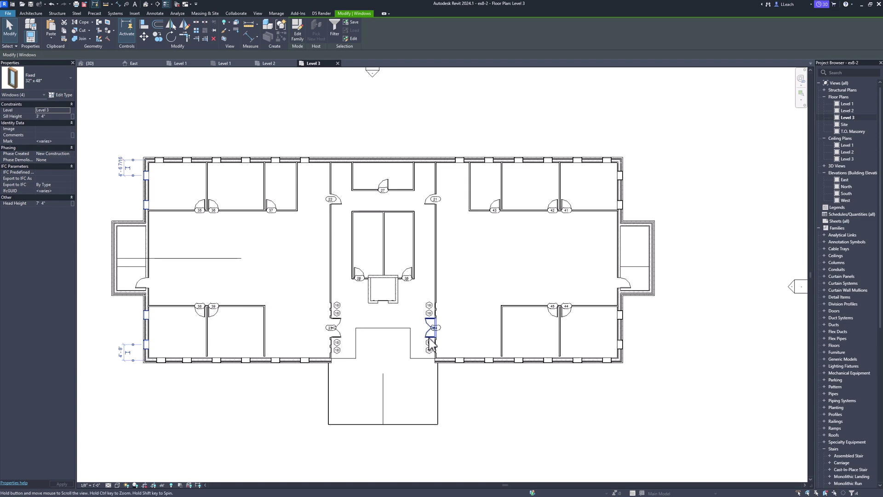
key("Escape")
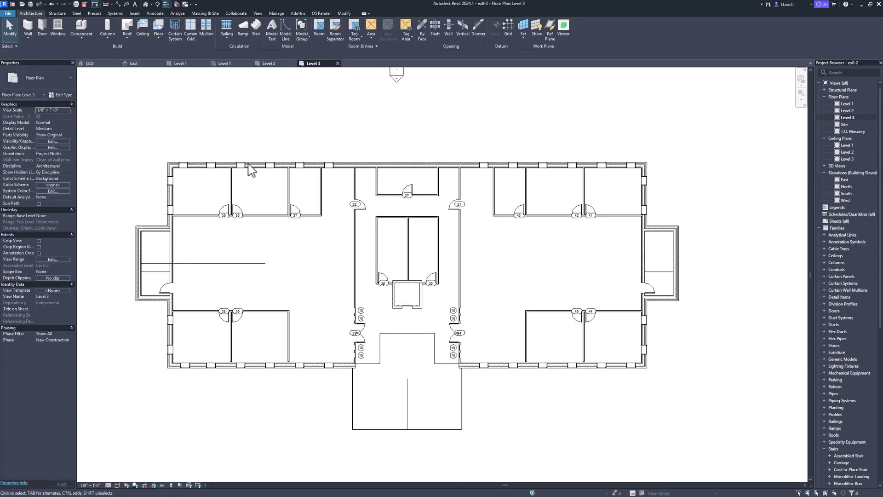
Step: Open the 3D view and turn the building to its southwest side to check the mirrored west-wall windows
left_click(146, 4)
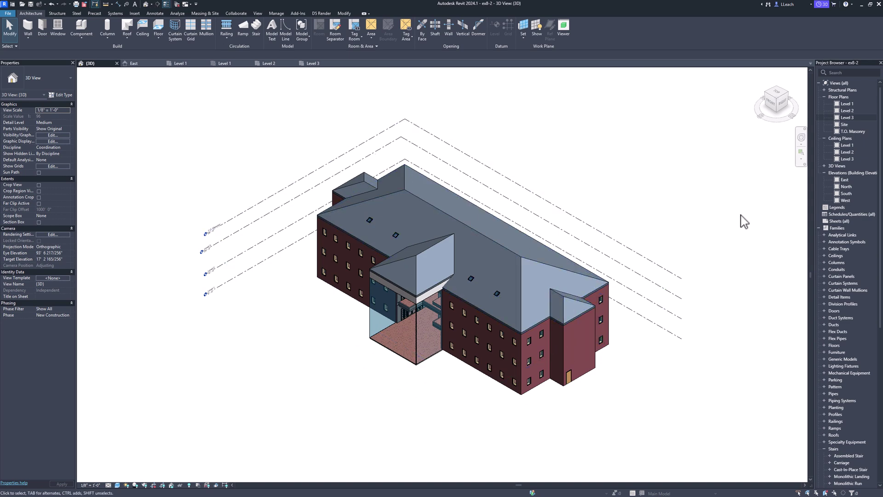
left_click(767, 98)
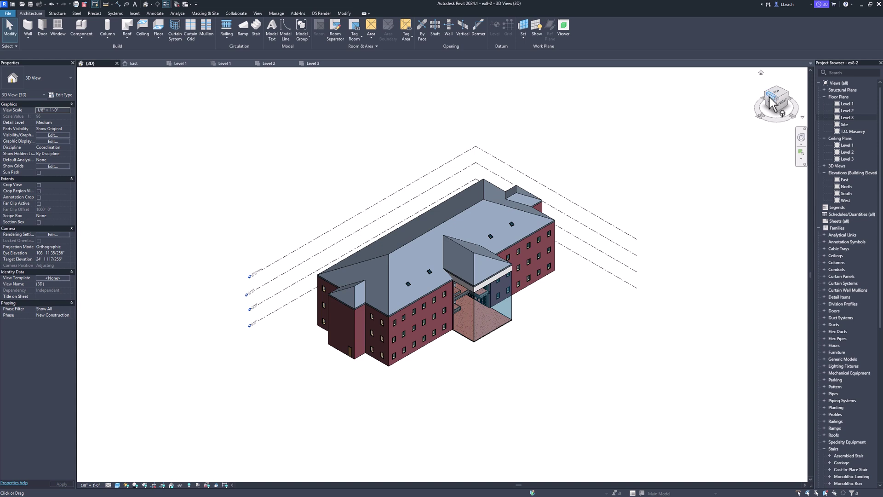